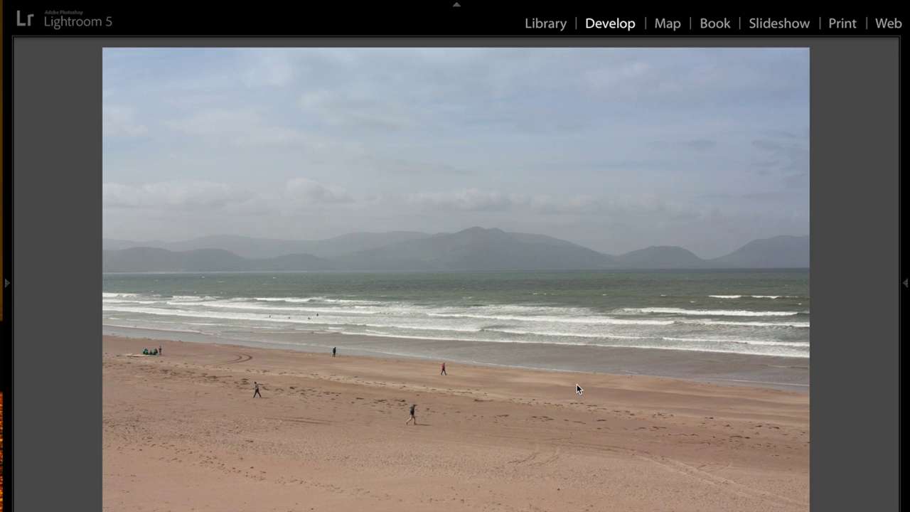
left_click(793, 207)
left_click(793, 207)
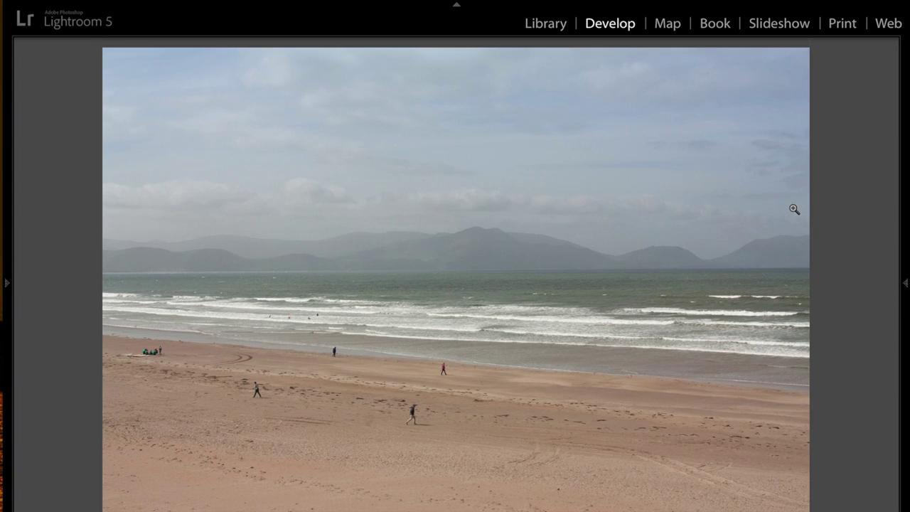
Step: Switch from the beach photo to the mountain lake photo and show its Basic adjustments
key("Right")
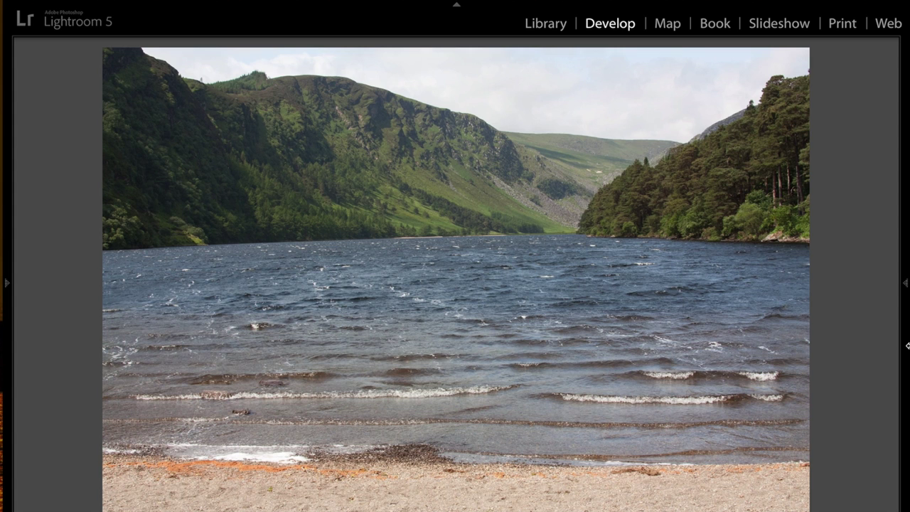
left_click(908, 287)
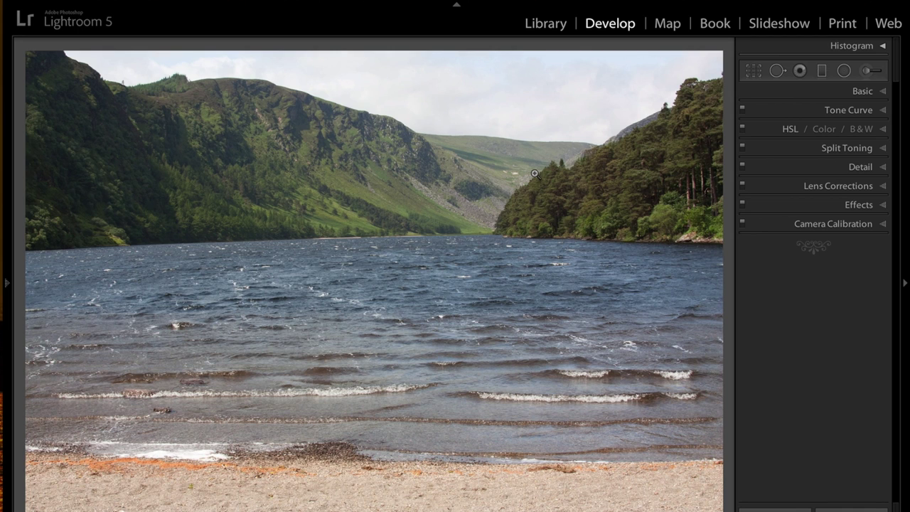
left_click(885, 93)
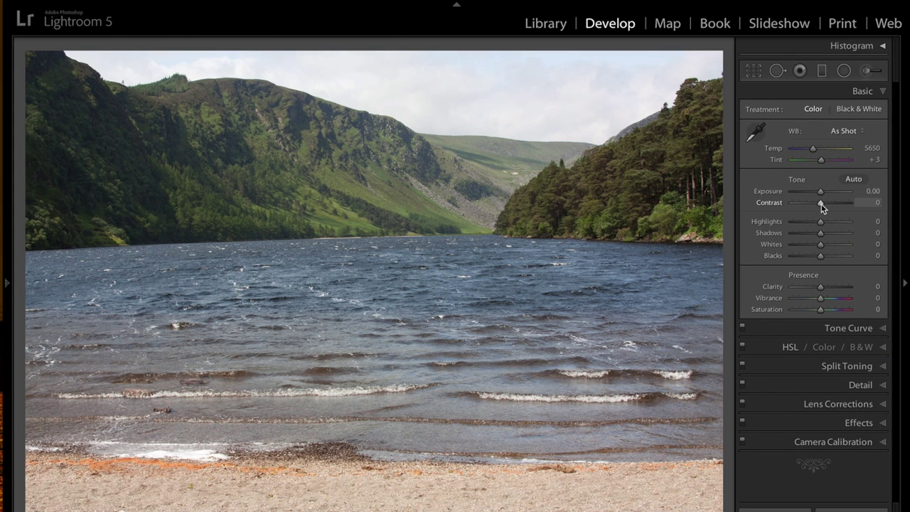
Step: Try raising the lake photo's Contrast to +95 and reset it to 0
left_click_drag(822, 204, 848, 207)
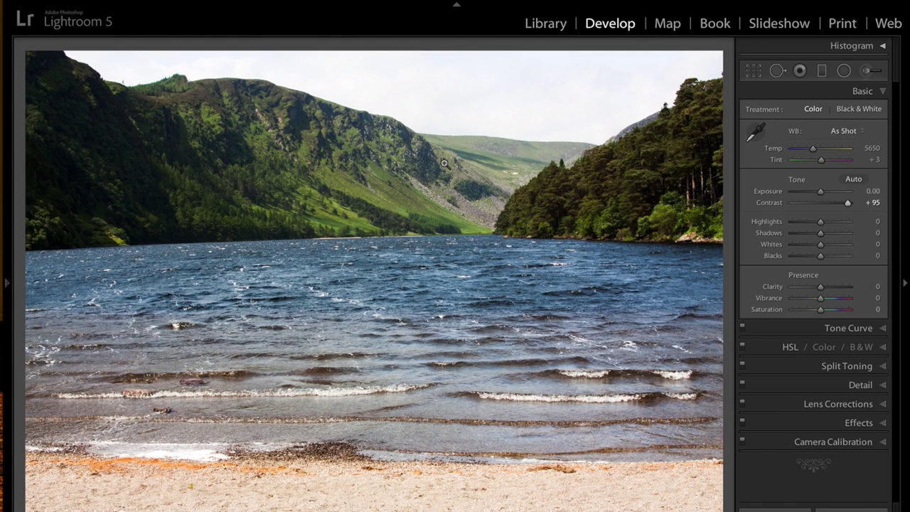
double_click(849, 204)
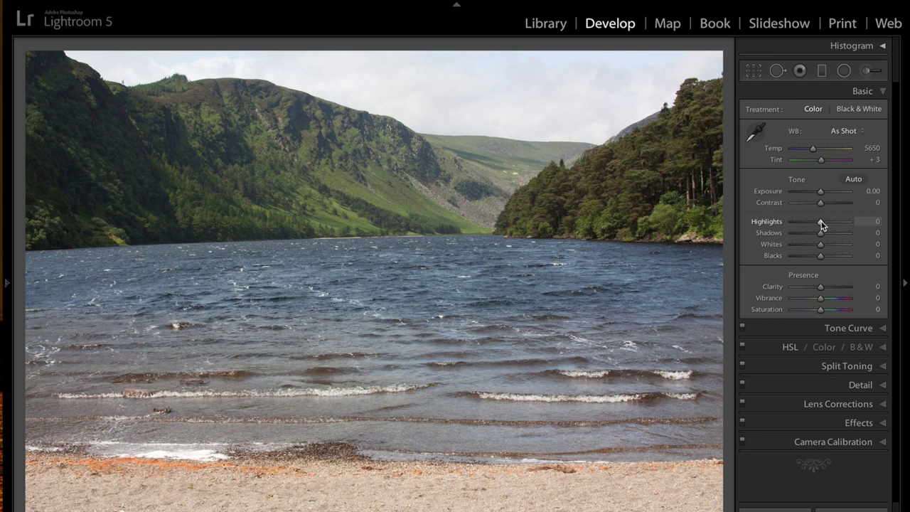
Step: Set the lake photo's Highlights to -100, Shadows to +100, Whites to +12 and Blacks to -71, checking Whites and Blacks with the clipping preview
left_click_drag(822, 225, 858, 234)
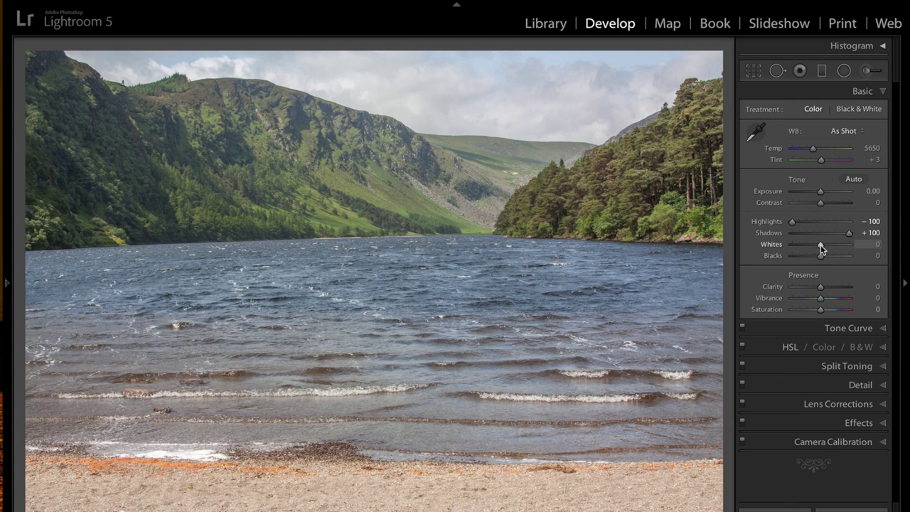
key("alt")
left_click(821, 246, "alt")
left_click_drag(822, 248, 825, 249)
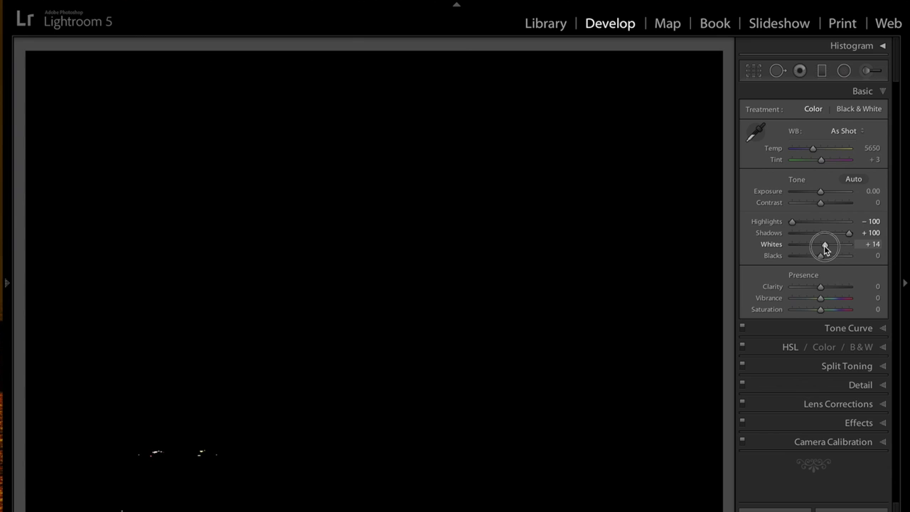
left_click_drag(826, 249, 825, 249)
left_click_drag(824, 246, 824, 249)
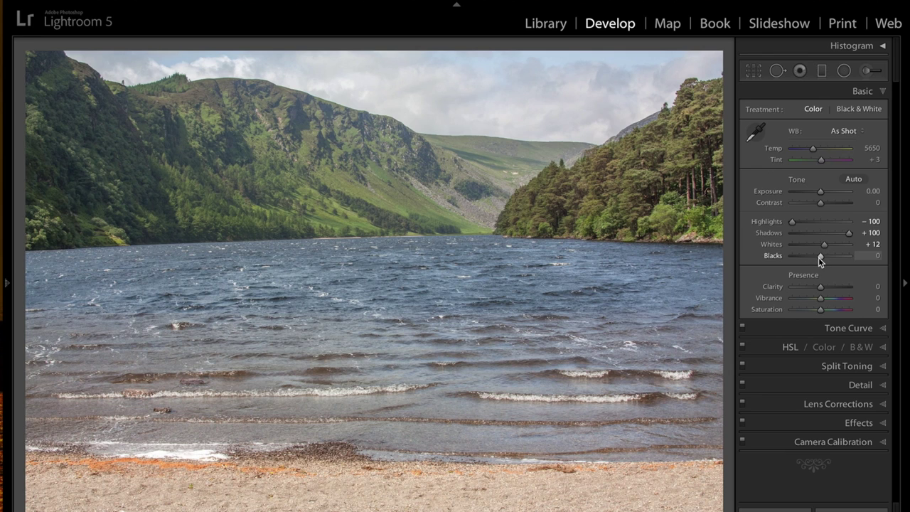
key("alt")
left_click_drag(820, 257, 799, 264)
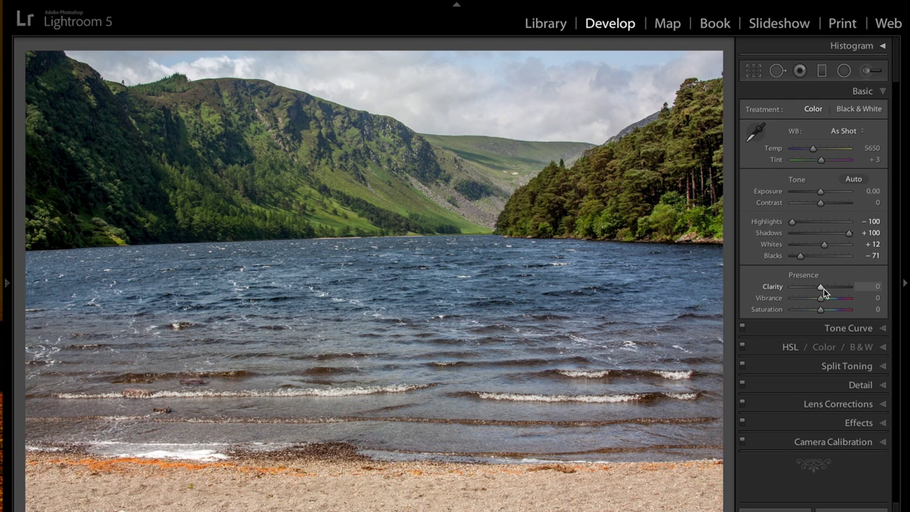
Step: Set the lake photo's Clarity to +55 and Contrast to +48, and collapse the Basic adjustments
left_click_drag(822, 289, 838, 292)
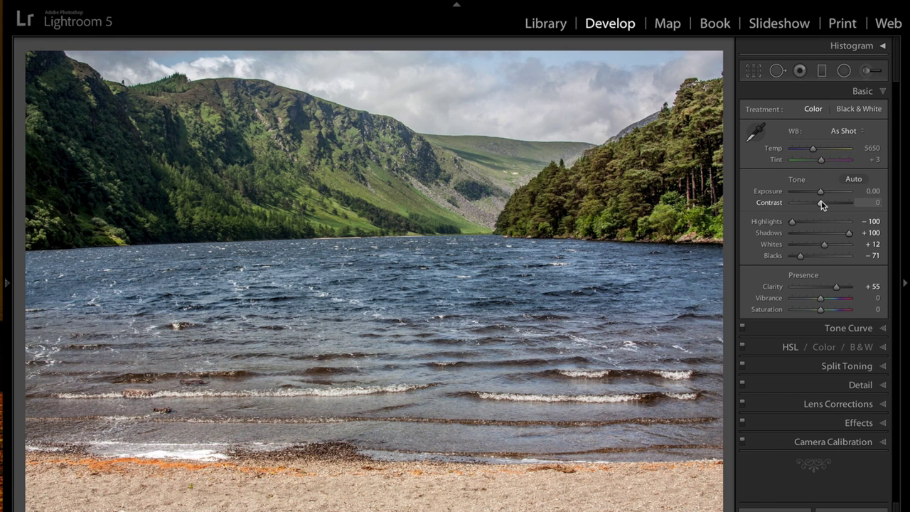
left_click_drag(823, 206, 836, 206)
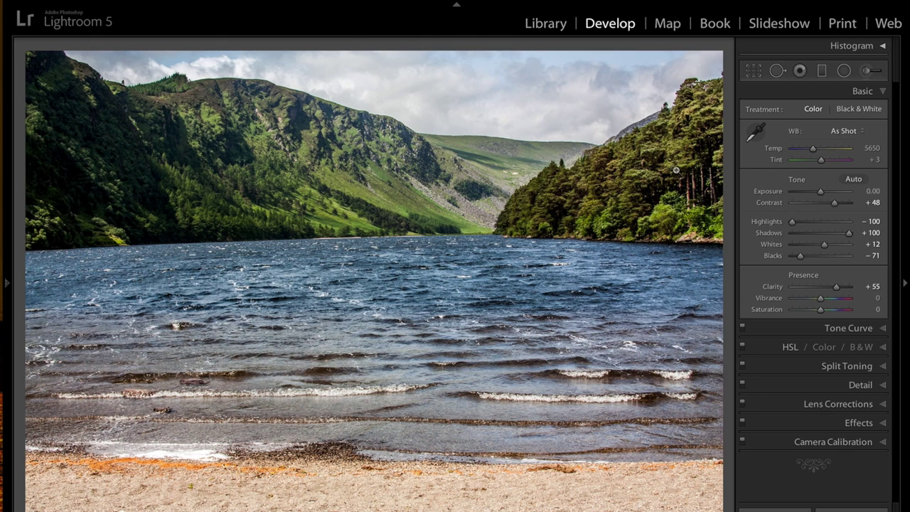
left_click(882, 92)
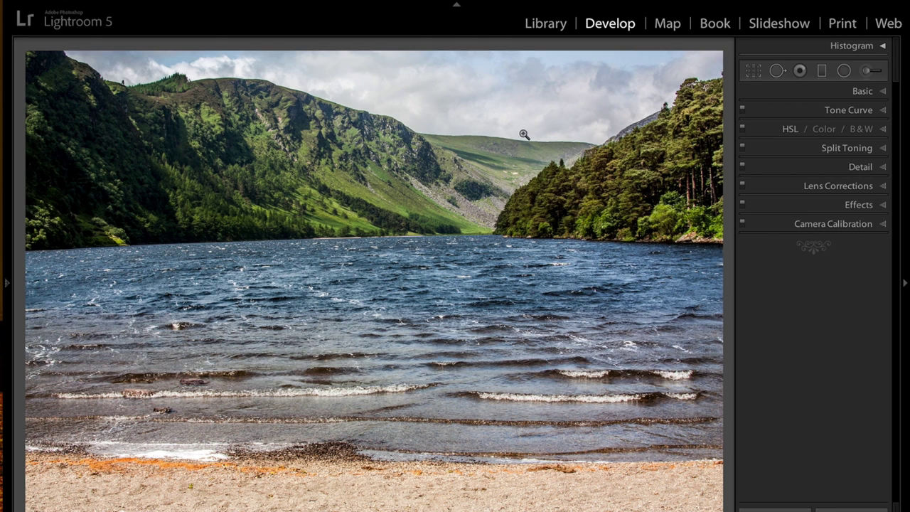
Step: Paint over the clouds above the lake's mountains with an Adjustment Brush set to Exposure -0.25
left_click(865, 72)
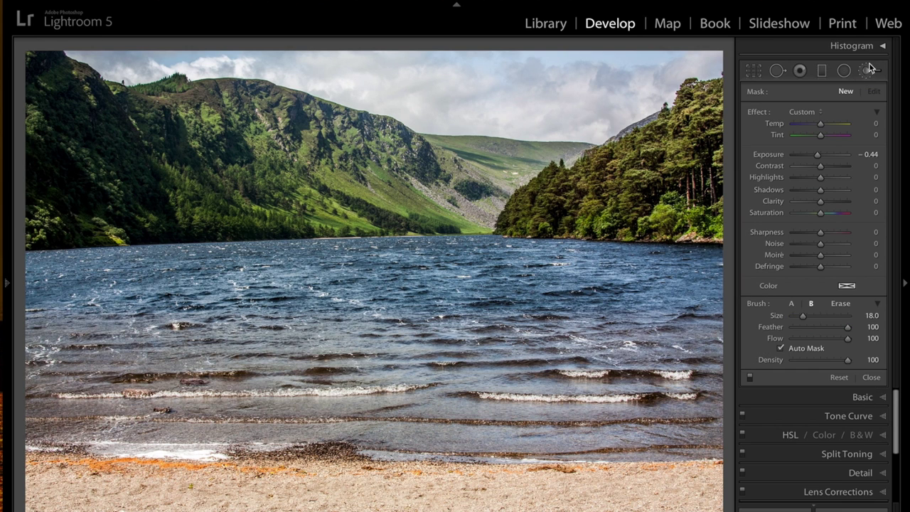
left_click(818, 155)
left_click_drag(818, 155, 819, 154)
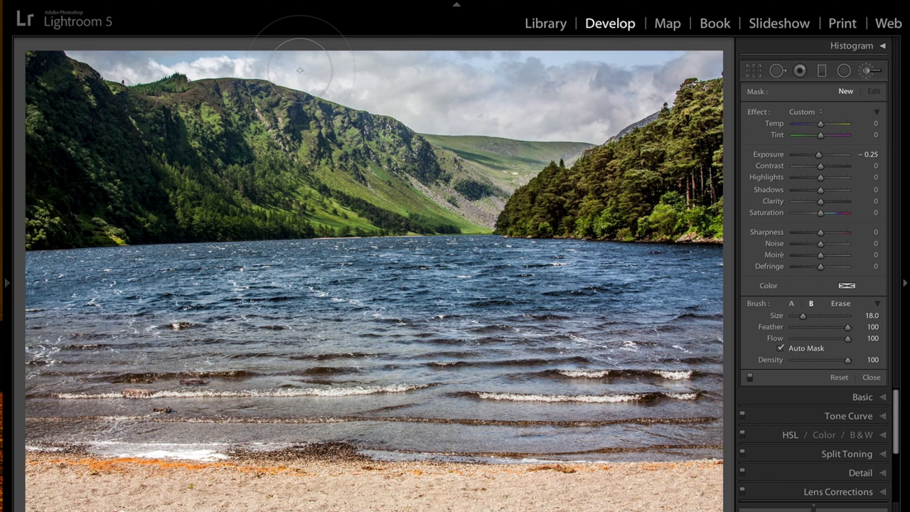
left_click_drag(271, 67, 164, 61)
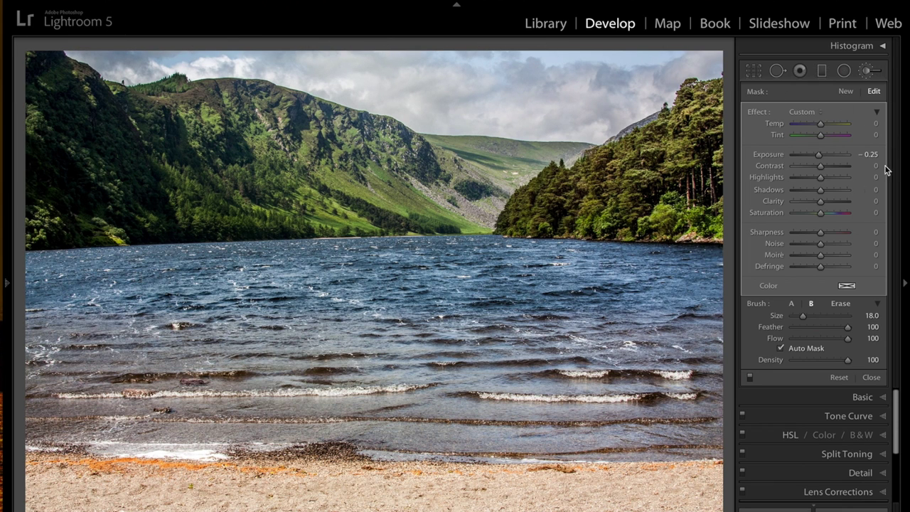
Step: Set the sky brush mask's Clarity to 19 and Contrast to 40, and close the Adjustment Brush
mouse_move(821, 202)
left_mouse_down()
mouse_move(847, 205)
mouse_move(826, 204)
left_mouse_up()
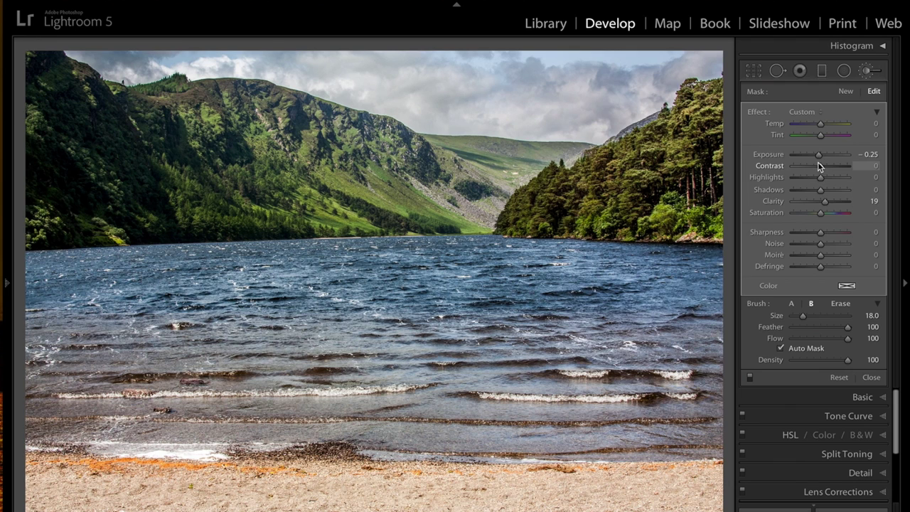
left_click_drag(822, 168, 832, 169)
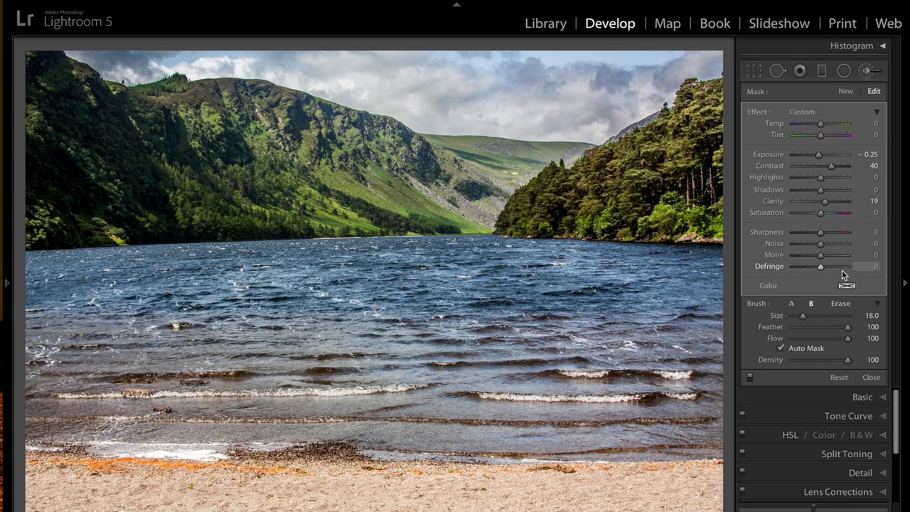
left_click(868, 72)
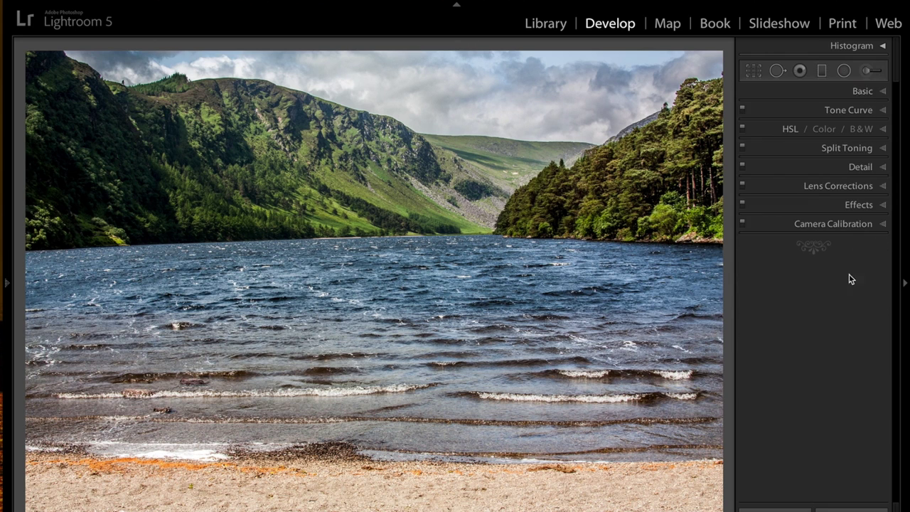
Step: Try a post-crop vignette with an Amount of -11 on the lake photo and reset it to 0
left_click(886, 206)
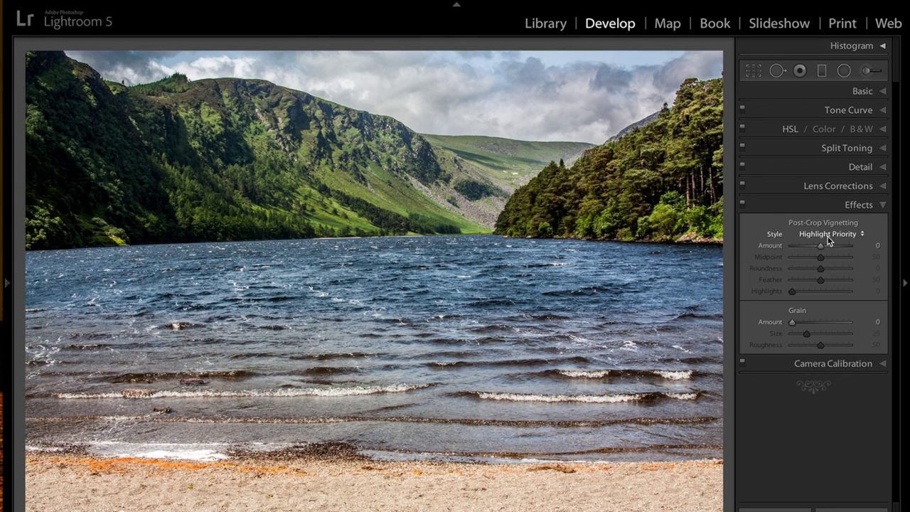
left_click_drag(822, 248, 817, 249)
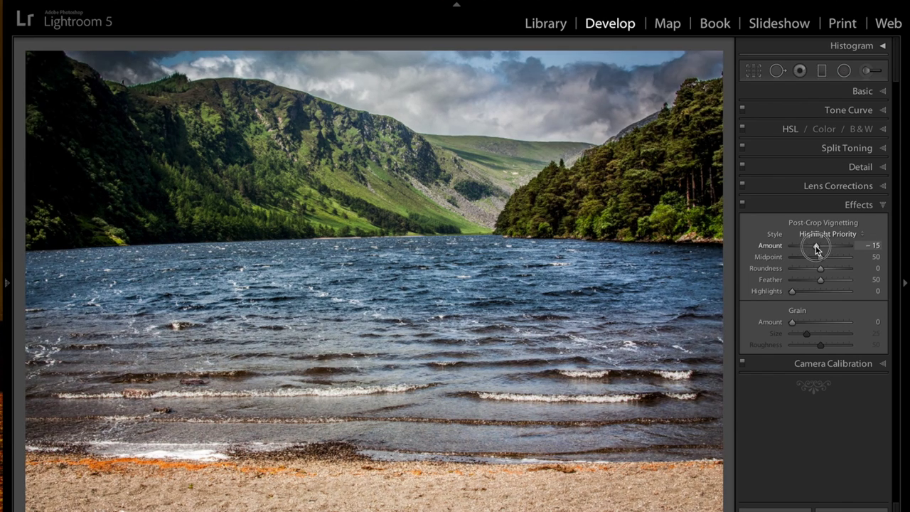
left_click_drag(816, 249, 818, 249)
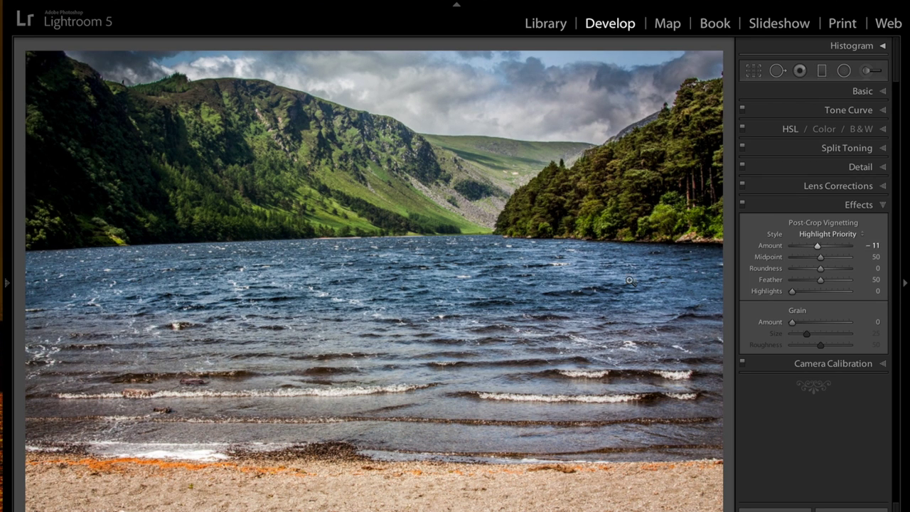
double_click(818, 246)
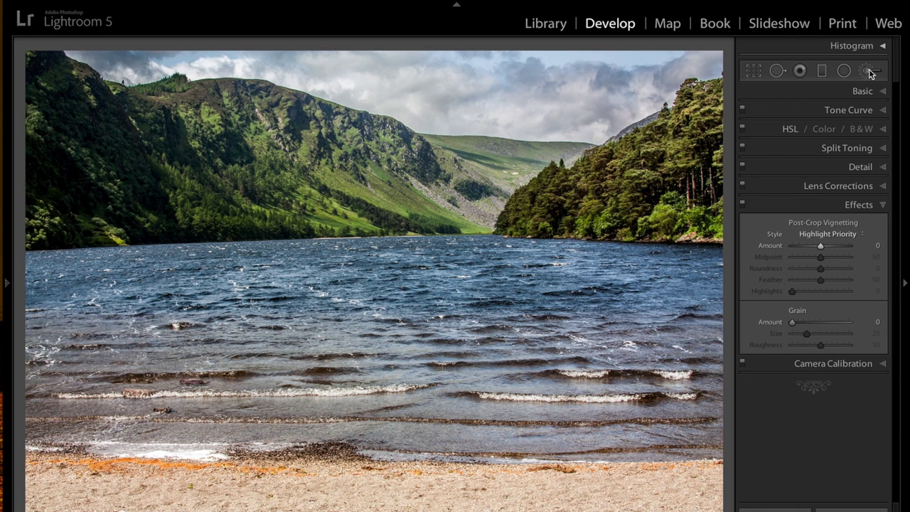
left_click(885, 205)
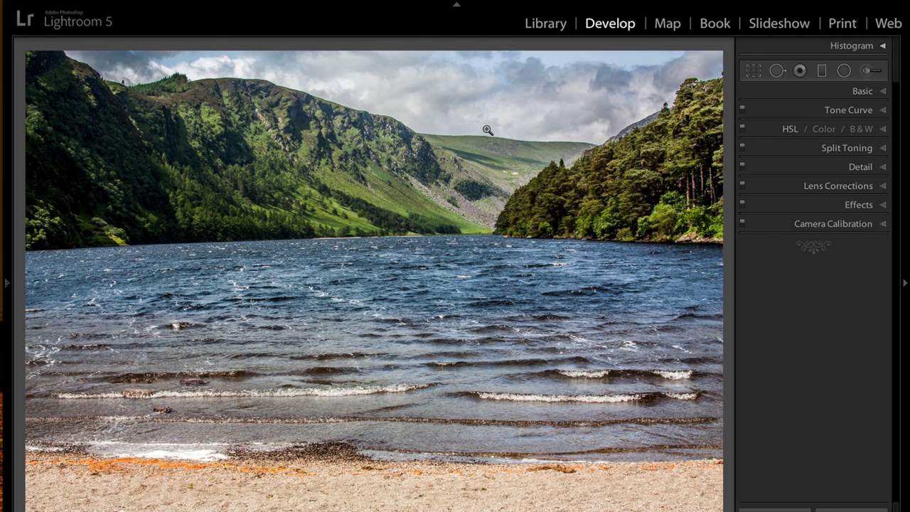
Step: Switch to the forest photo and set its Highlights to -100, Shadows to +100, Whites to +16 and Blacks to -47
key("Right")
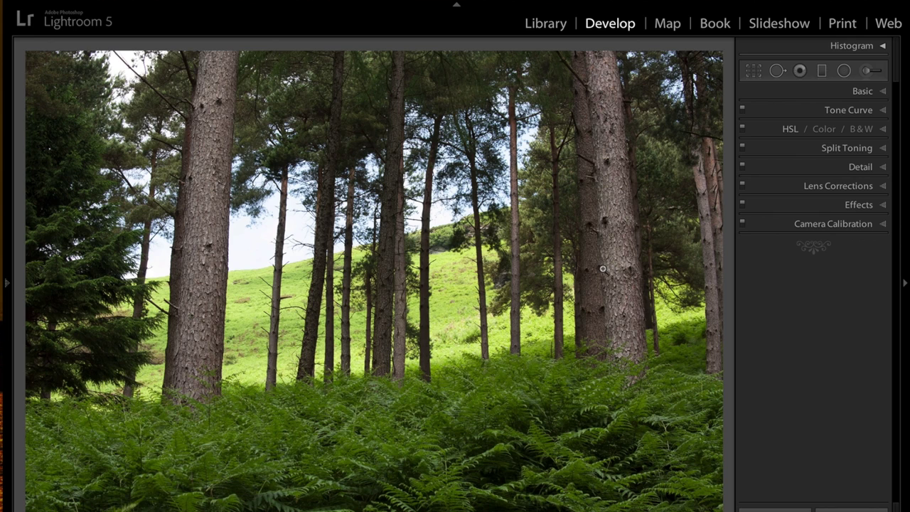
left_click(881, 93)
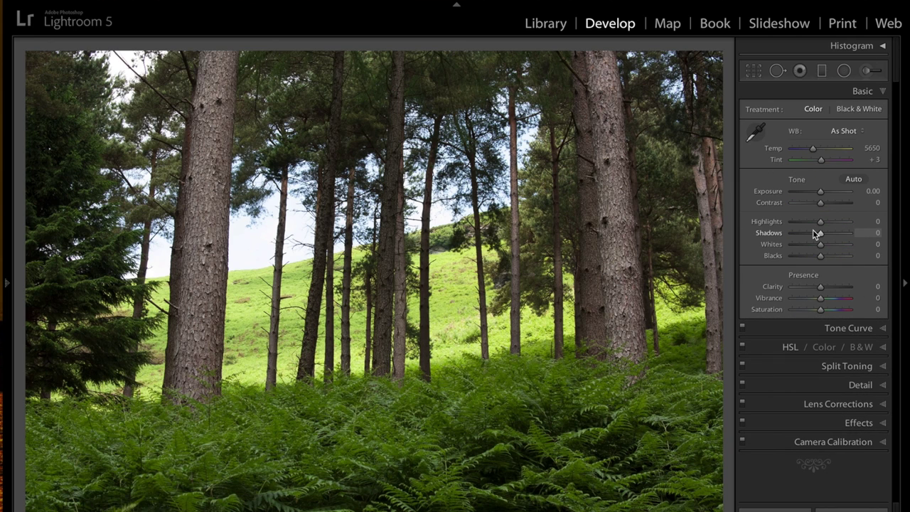
left_click_drag(822, 224, 788, 225)
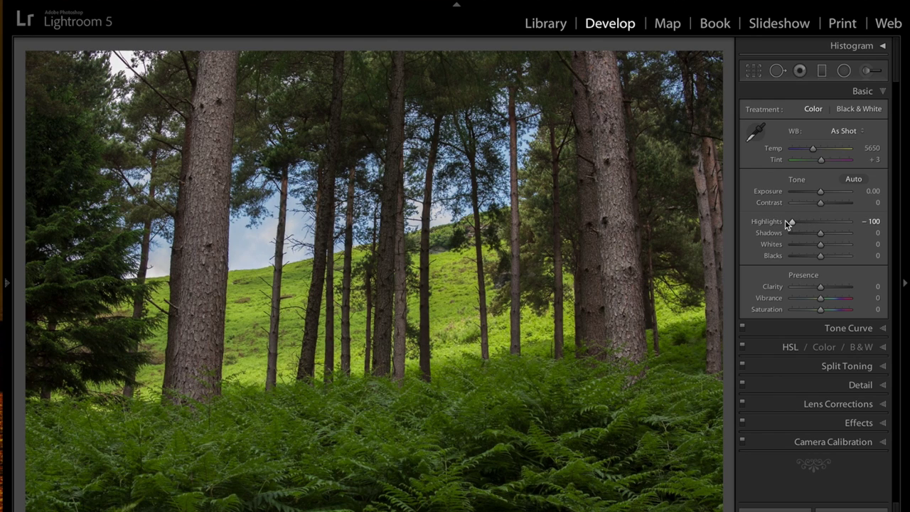
left_click_drag(822, 237, 858, 227)
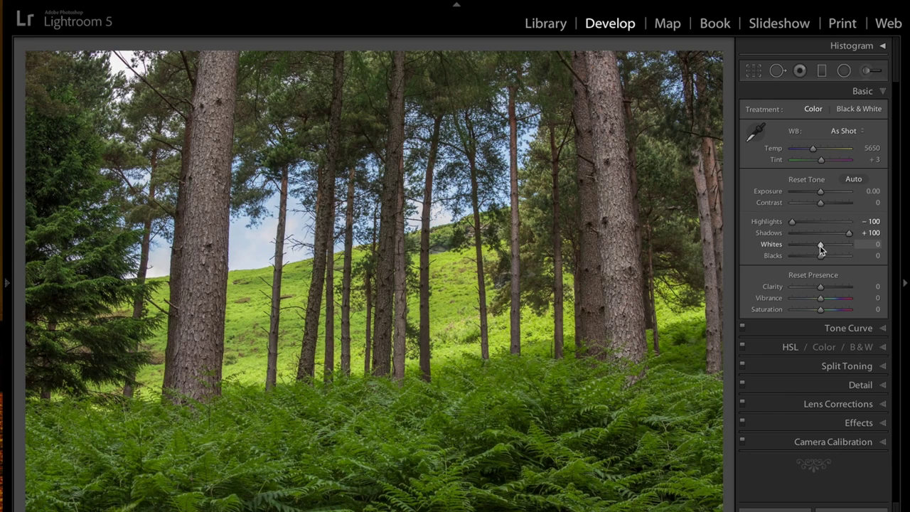
left_click_drag(820, 245, 825, 247, "alt")
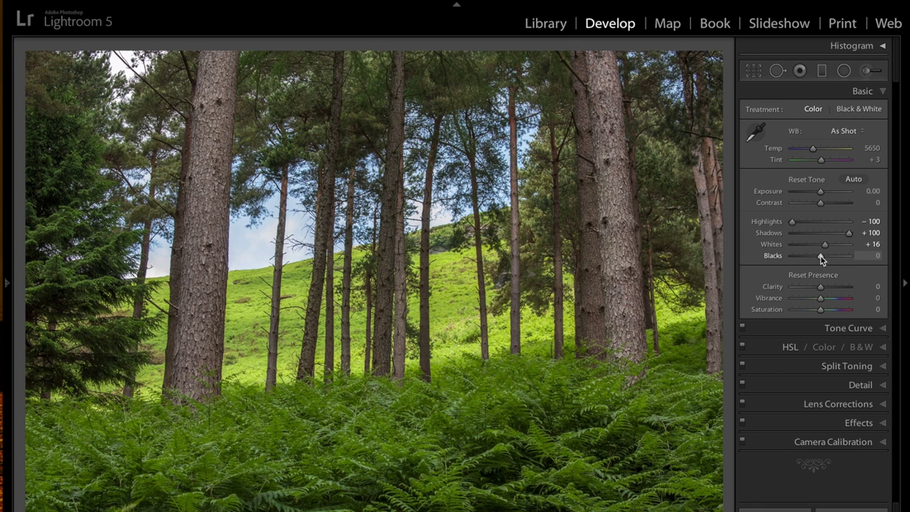
left_click_drag(821, 256, 808, 260, "alt")
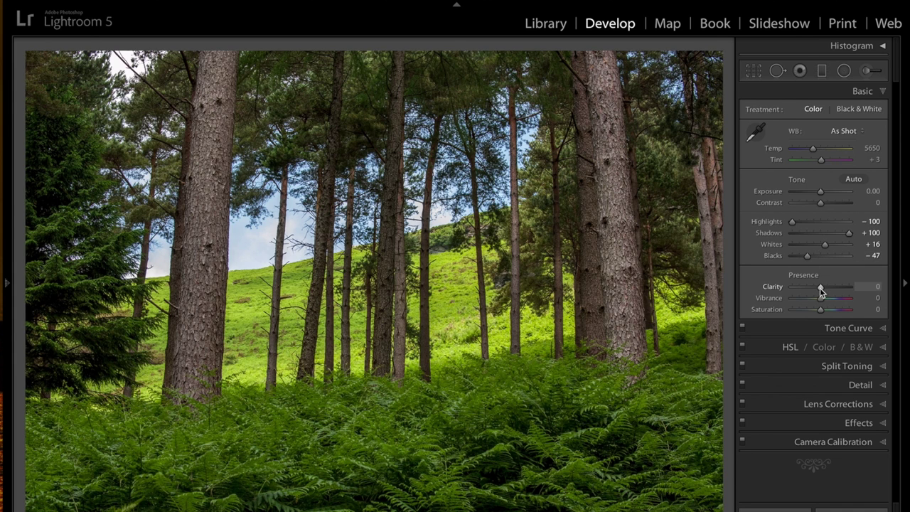
Step: Set the forest photo's Clarity to +53 and Contrast to +36, and collapse the Basic adjustments
left_click_drag(821, 288, 836, 288)
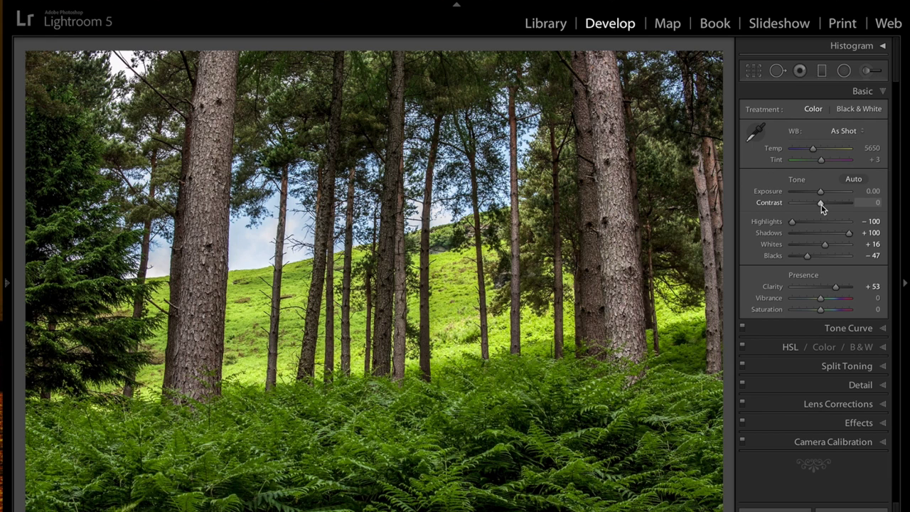
left_click_drag(821, 205, 832, 204)
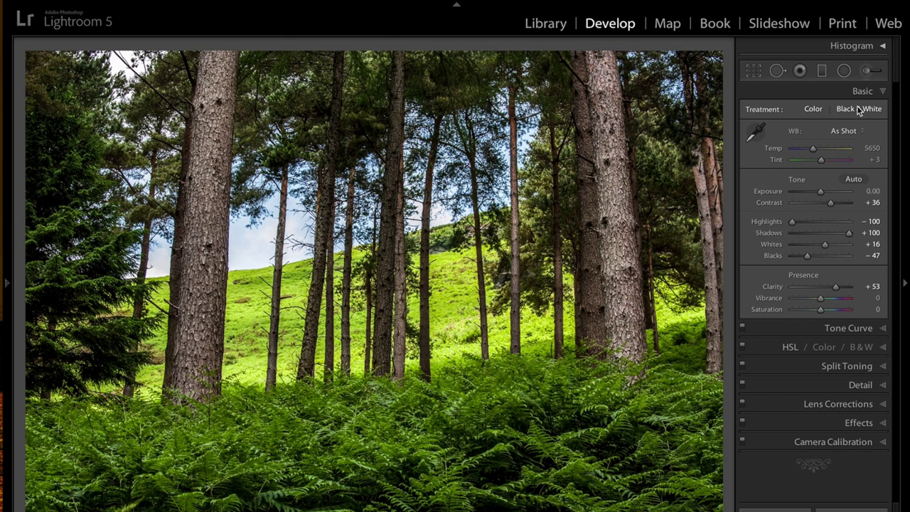
left_click(883, 91)
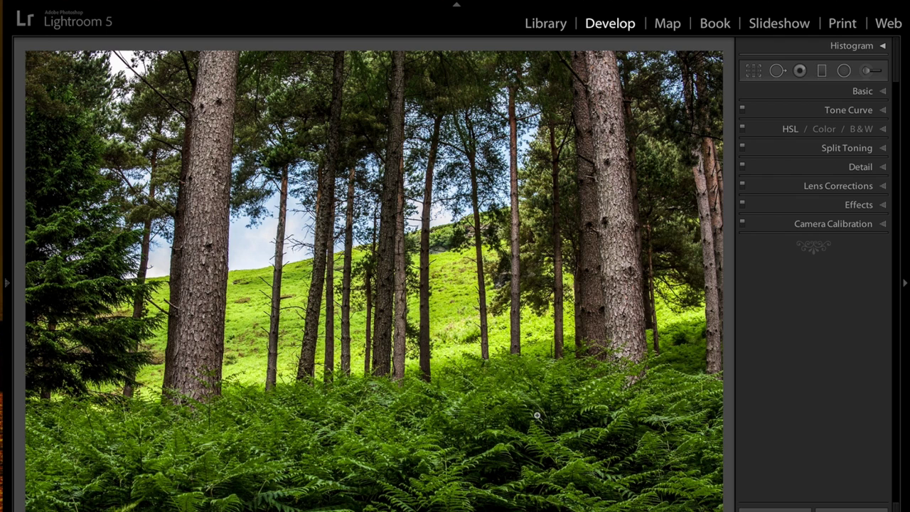
Step: Paint an Adjustment Brush mask with Exposure at 0.56 over the foreground ferns of the forest photo, varying the brush size
left_click(868, 72)
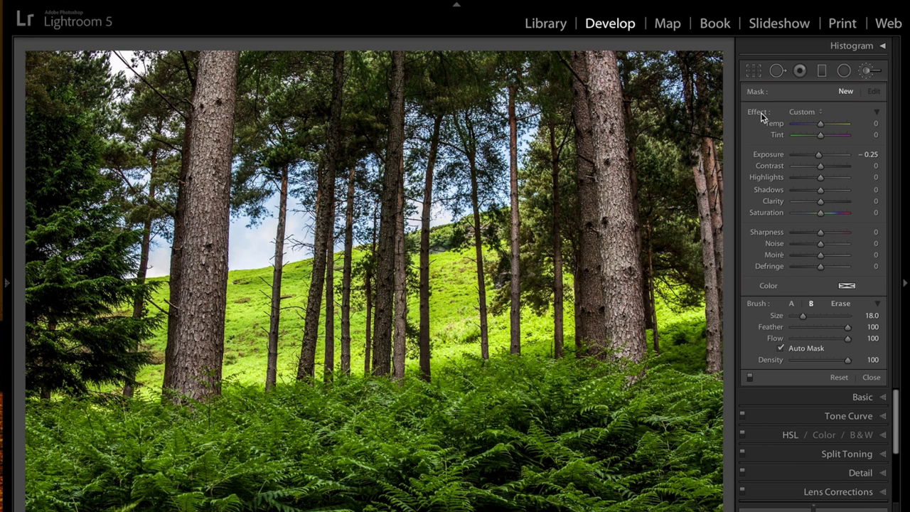
double_click(822, 155)
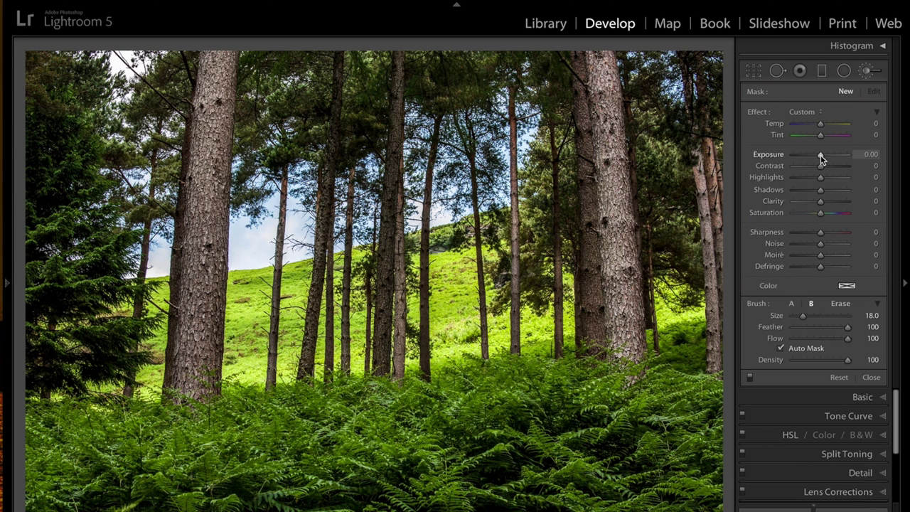
left_click_drag(822, 158, 825, 158)
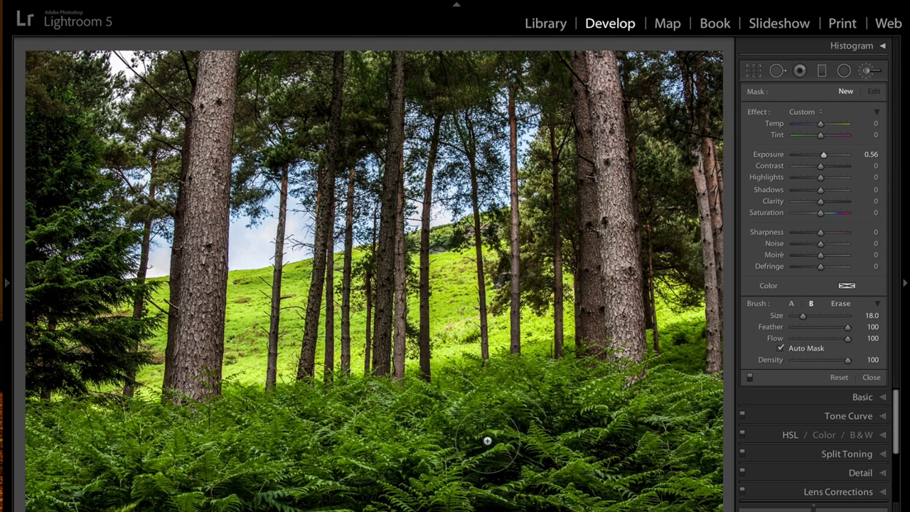
scroll(430, 445, "up", 8)
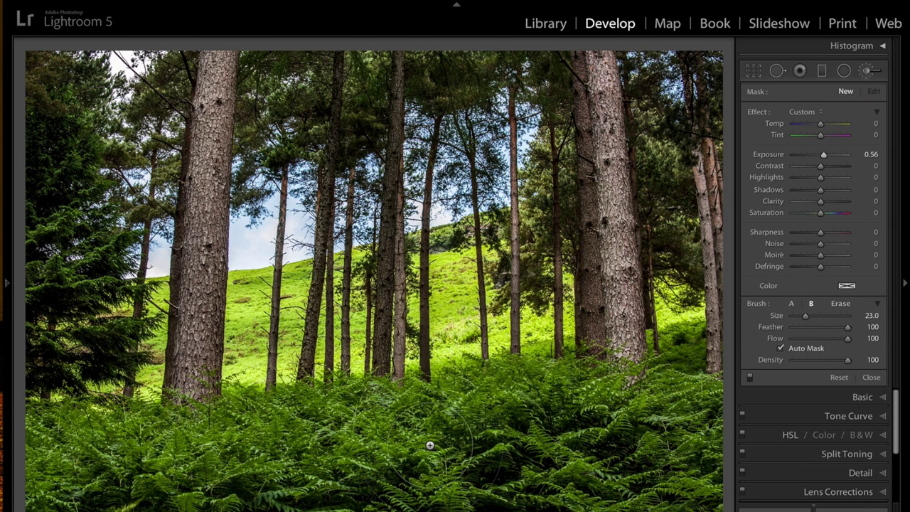
scroll(429, 445, "up", 1)
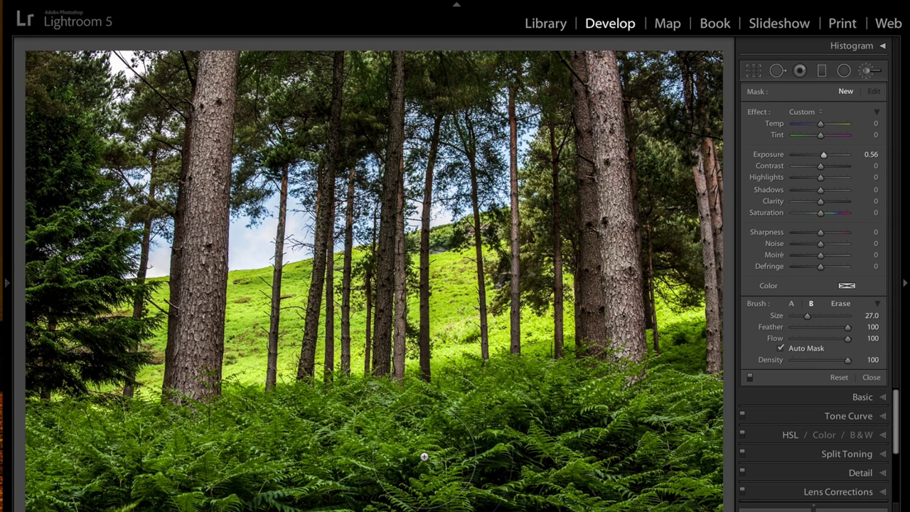
mouse_move(497, 402)
left_mouse_down()
mouse_move(462, 427)
mouse_move(519, 387)
mouse_move(476, 420)
mouse_move(370, 470)
mouse_move(285, 420)
mouse_move(256, 427)
mouse_move(236, 411)
mouse_move(214, 444)
mouse_move(178, 384)
mouse_move(192, 434)
left_mouse_up()
scroll(424, 457, "up", 1)
scroll(424, 458, "down", 9)
mouse_move(86, 462)
left_mouse_down()
mouse_move(168, 441)
mouse_move(143, 459)
mouse_move(114, 427)
mouse_move(99, 426)
left_mouse_up()
mouse_move(569, 370)
left_mouse_down()
mouse_move(626, 384)
mouse_move(590, 391)
mouse_move(598, 363)
mouse_move(571, 371)
left_mouse_up()
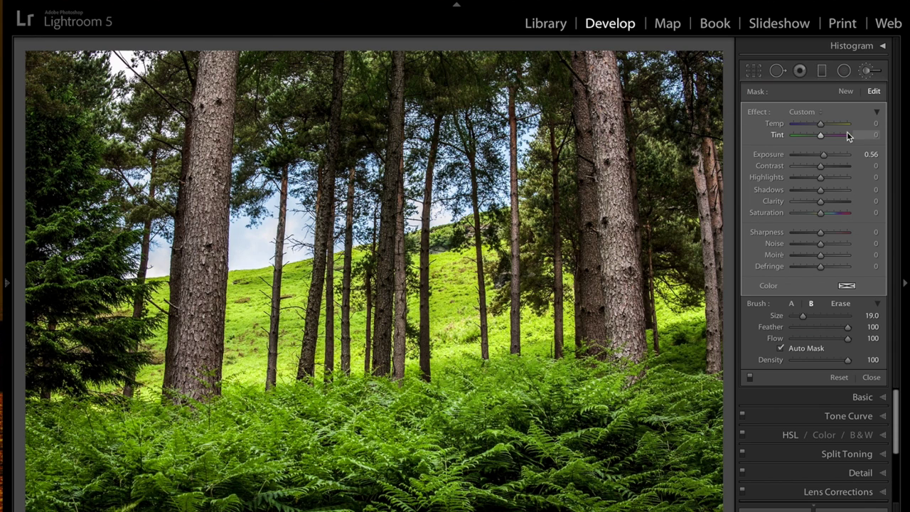
Step: Reduce the Exposure of the fern brush mask to about 0.34
left_click(824, 155)
left_click_drag(824, 158, 823, 158)
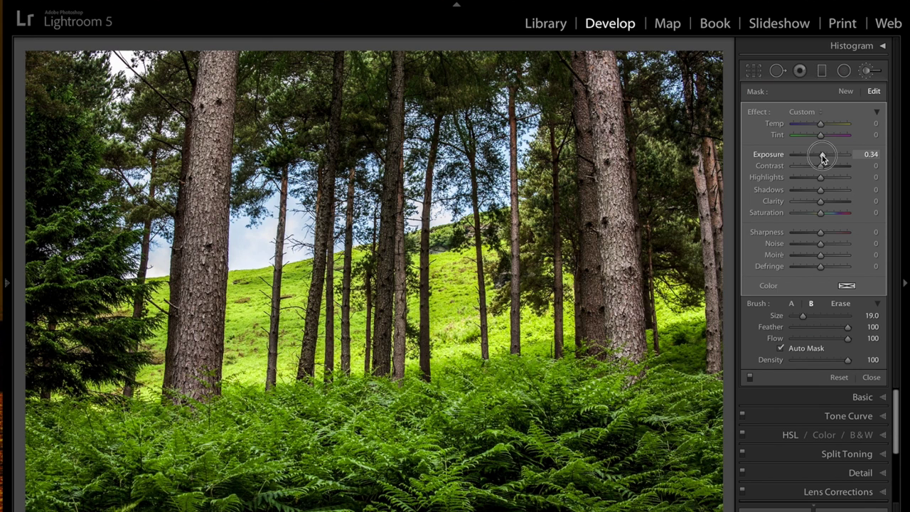
left_click_drag(824, 157, 823, 158)
Step: Paint a new brush mask with Exposure at -0.37 over parts of the ferns, and close the Adjustment Brush
left_click(844, 93)
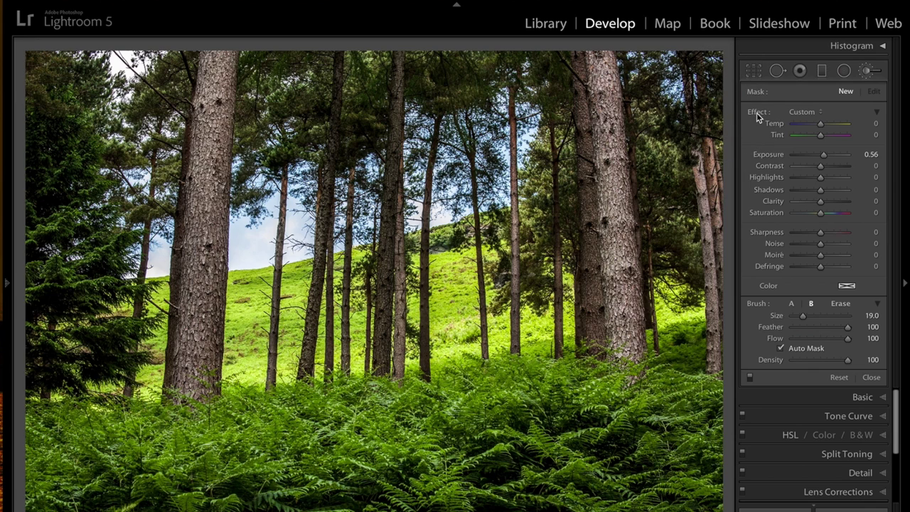
left_click_drag(821, 155, 818, 159)
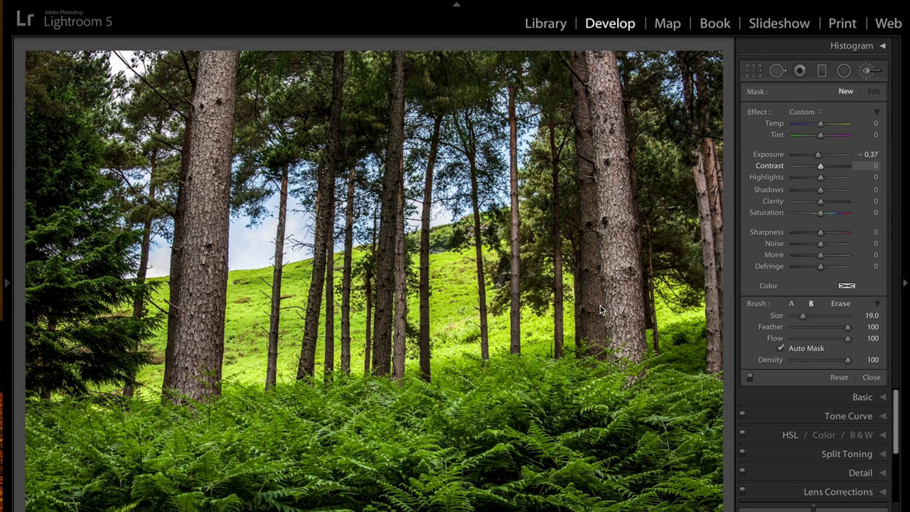
scroll(549, 385, "down", 5)
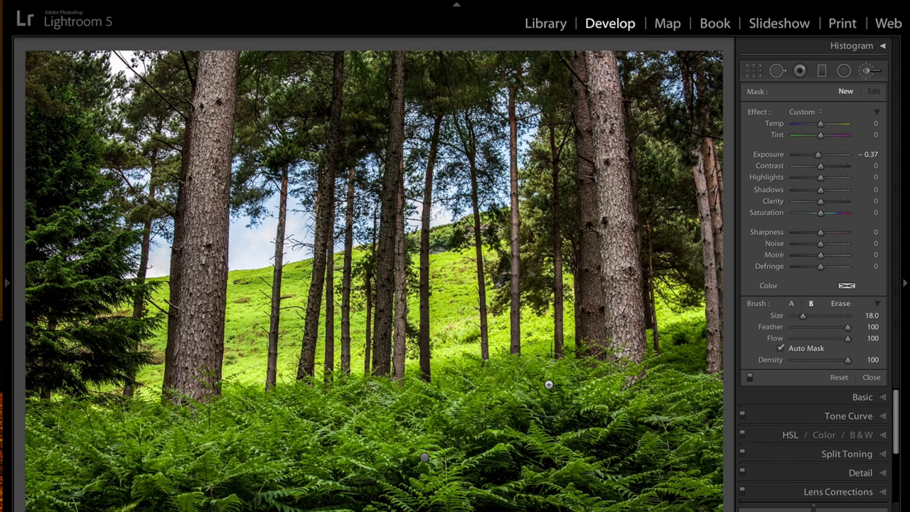
mouse_move(551, 385)
left_mouse_down()
mouse_move(562, 382)
mouse_move(479, 444)
mouse_move(547, 392)
mouse_move(487, 435)
mouse_move(501, 432)
mouse_move(480, 483)
mouse_move(394, 491)
left_mouse_up()
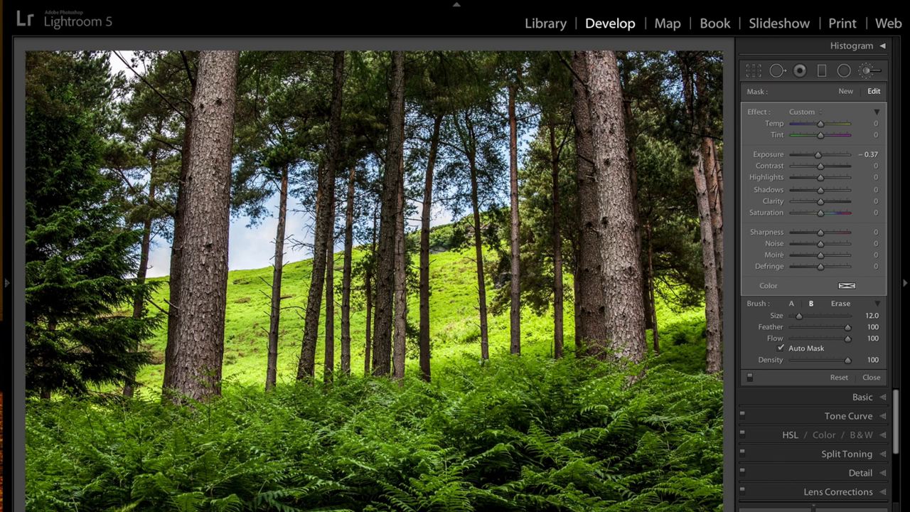
left_click(750, 378)
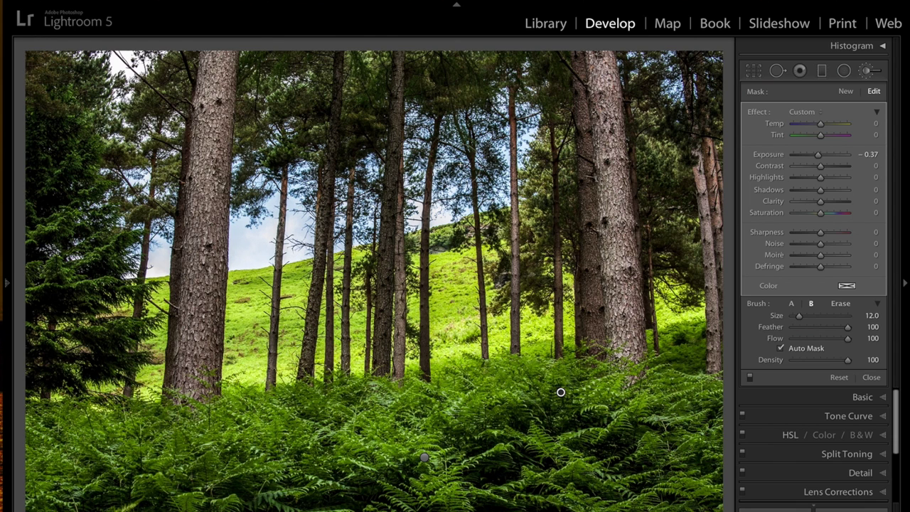
left_click(866, 72)
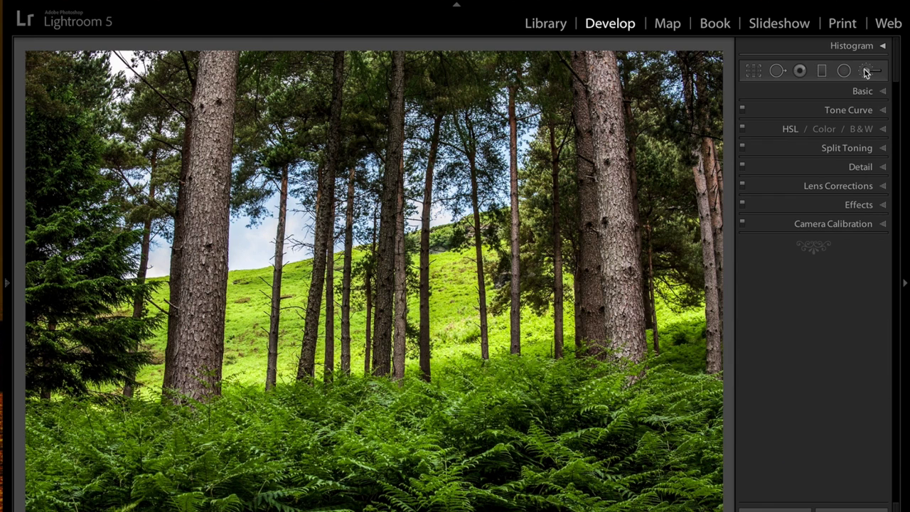
Step: Set the forest photo's Blue saturation to +34 and Blue luminance to -25, and collapse the HSL adjustments
left_click(884, 132)
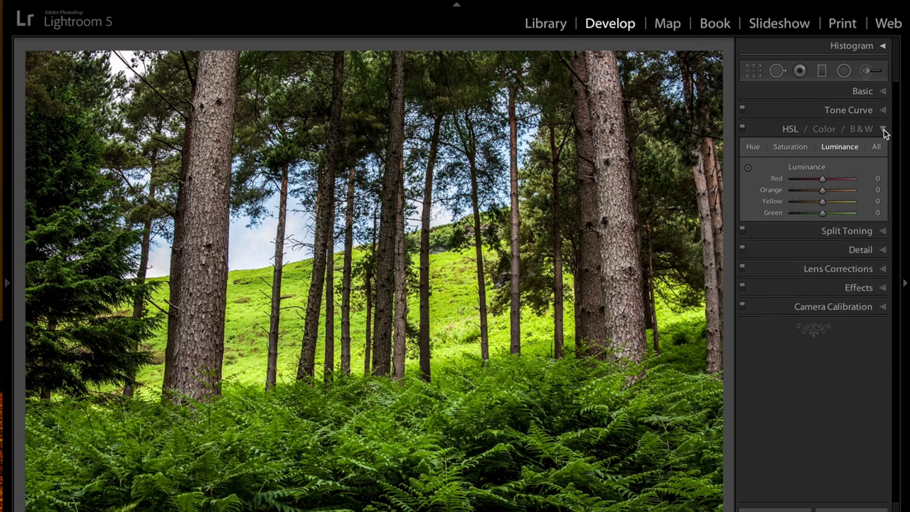
left_click(790, 147)
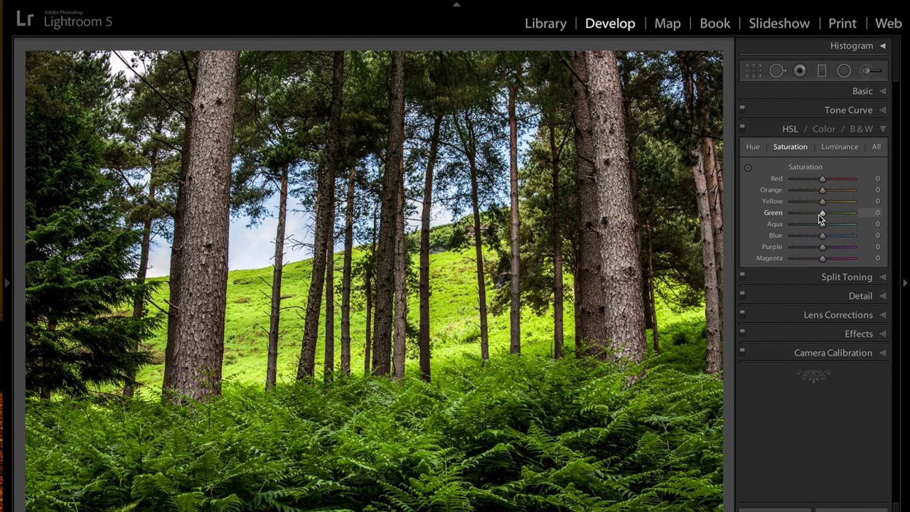
left_click(824, 236)
left_click_drag(823, 237, 835, 240)
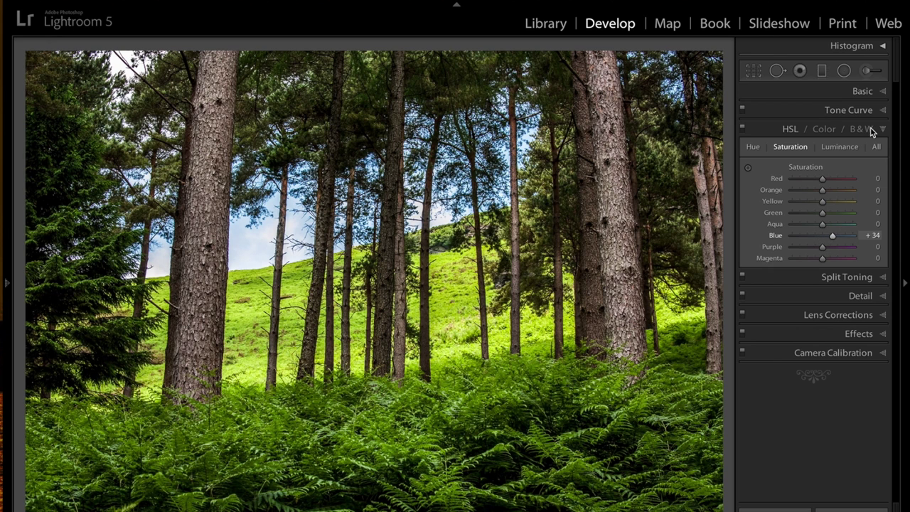
left_click(853, 148)
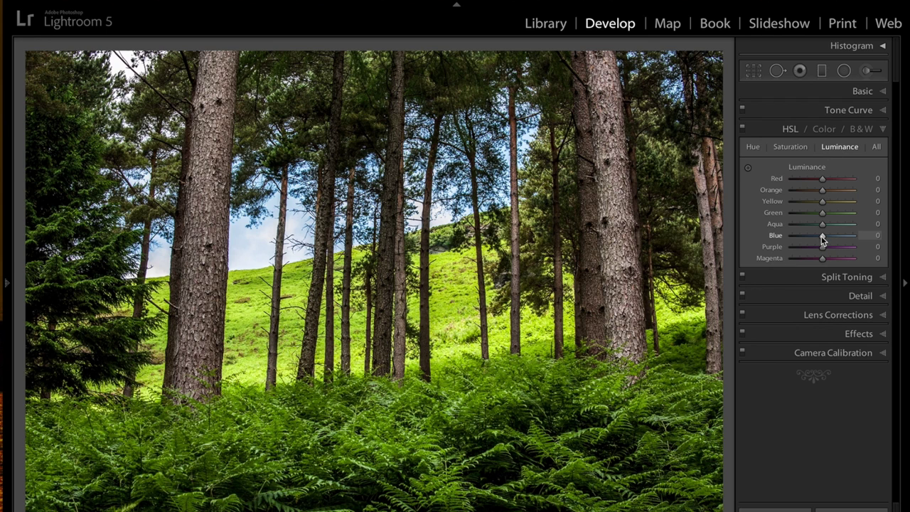
left_click_drag(823, 240, 817, 240)
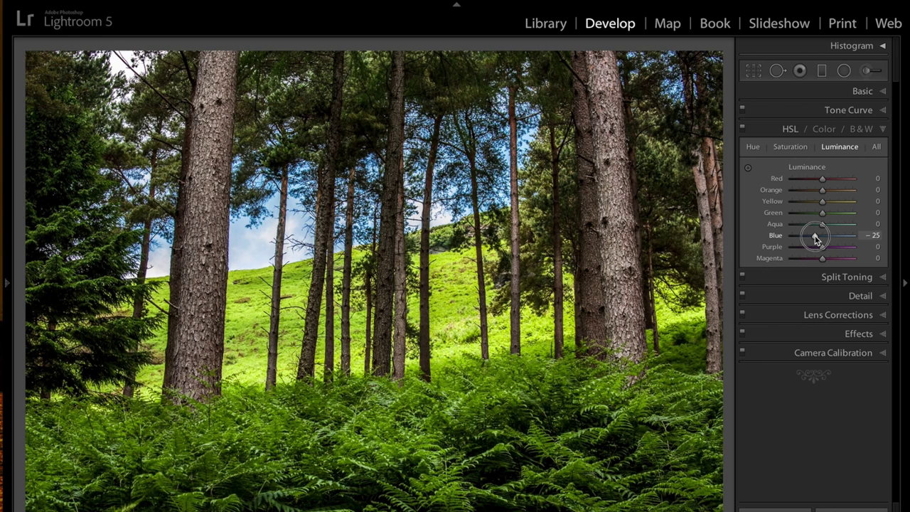
left_click(883, 130)
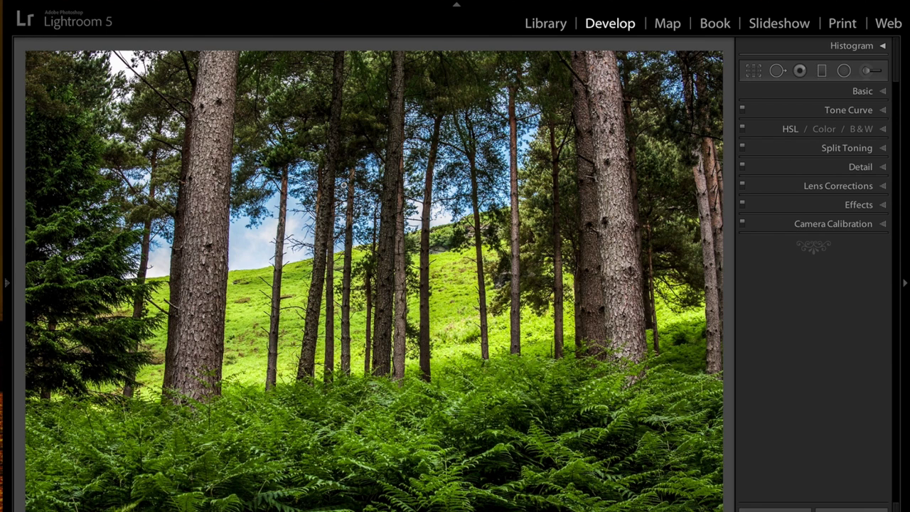
Step: Add a post-crop vignette with an Amount of -20 to the forest photo and collapse the Effects settings
left_click(882, 206)
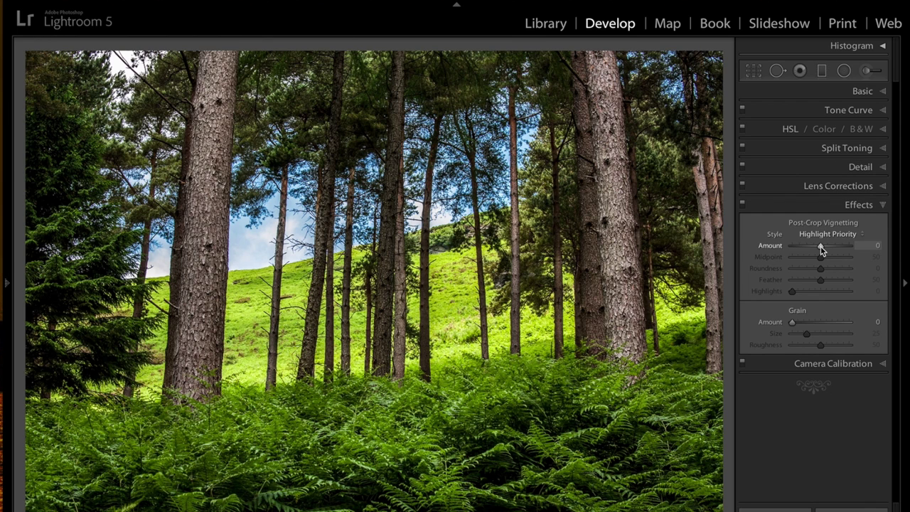
left_click_drag(822, 249, 816, 249)
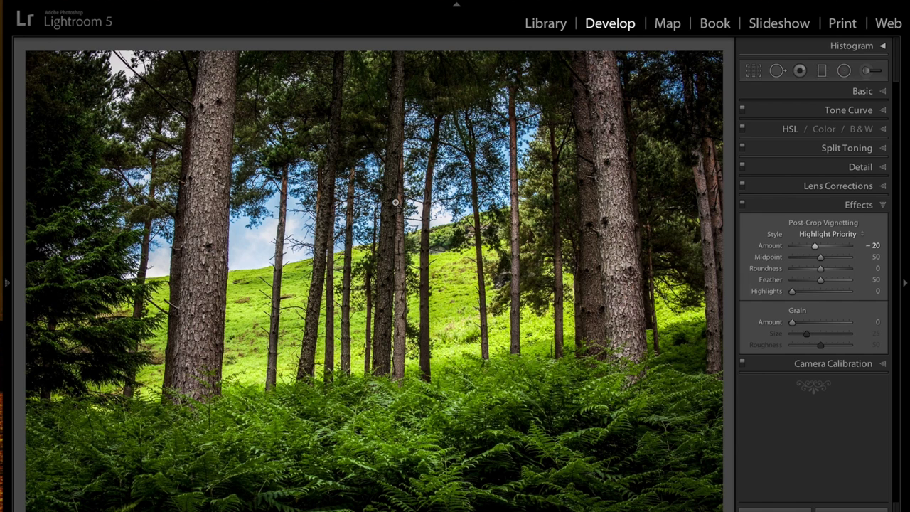
left_click(882, 206)
Step: Compare the forest photo before and after the edits, first side by side and again full-size, and return to the edited version
key("y")
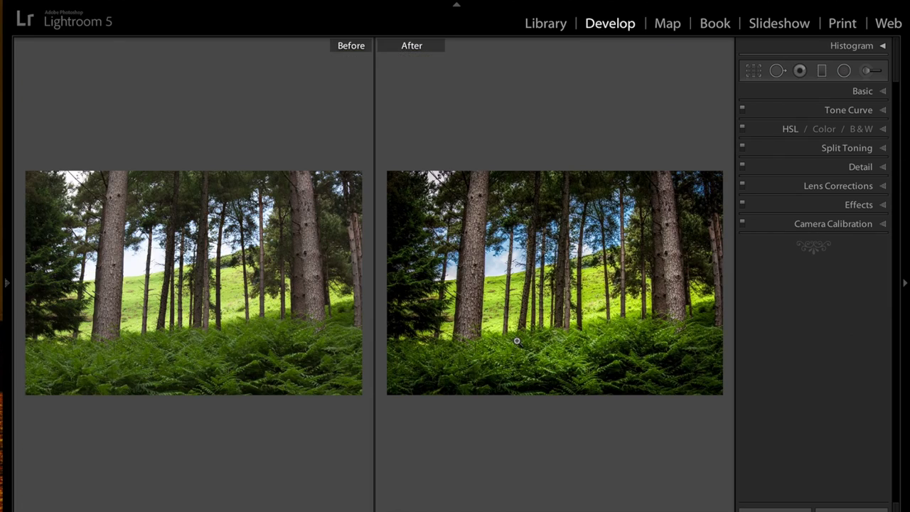
key("y")
key("backslash")
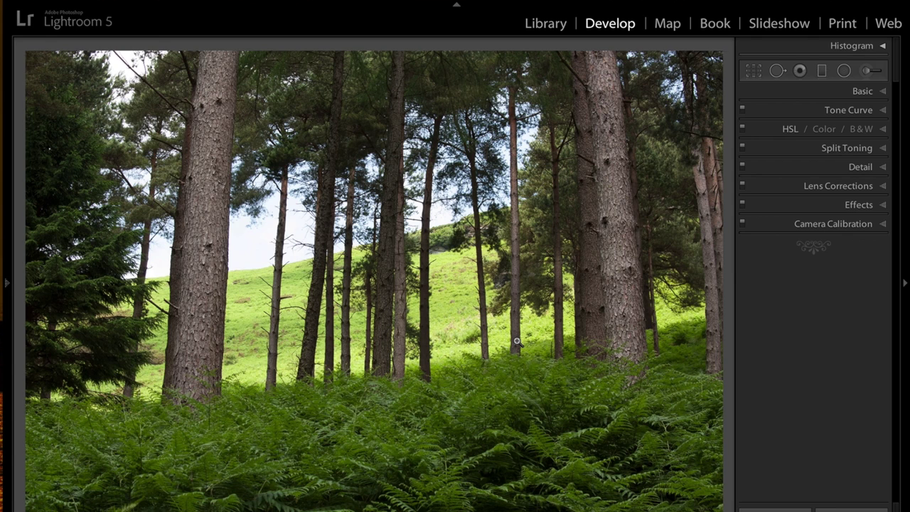
key("backslash")
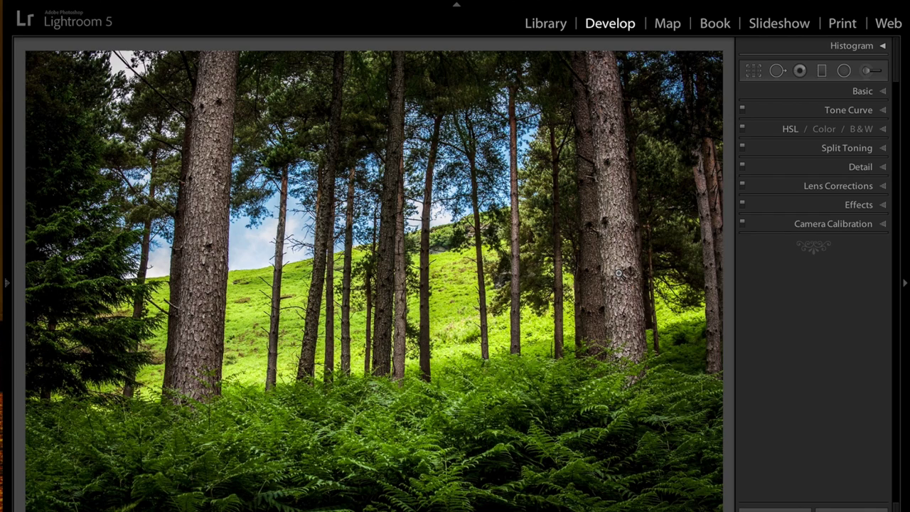
Step: Go to the next woodland photo and set its Highlights to -100, Shadows to +100, Whites to +10 and Blacks to -56
key("Right")
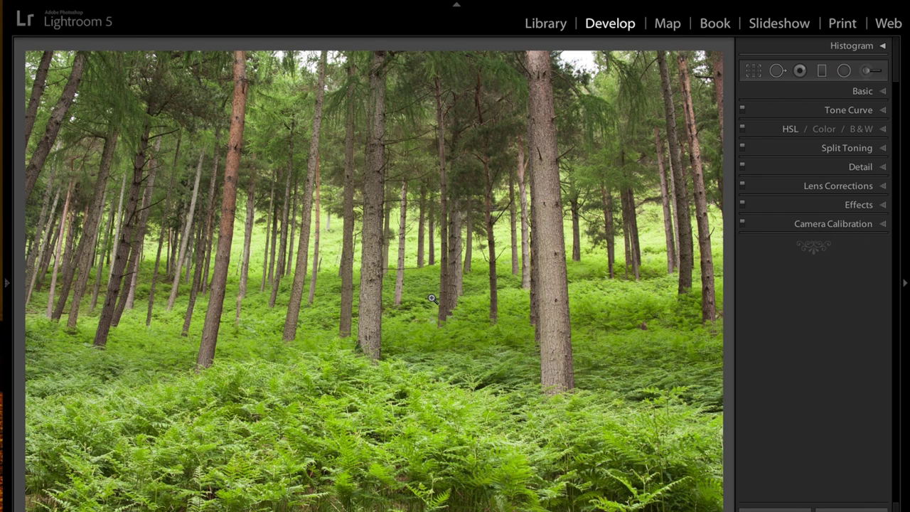
left_click(883, 92)
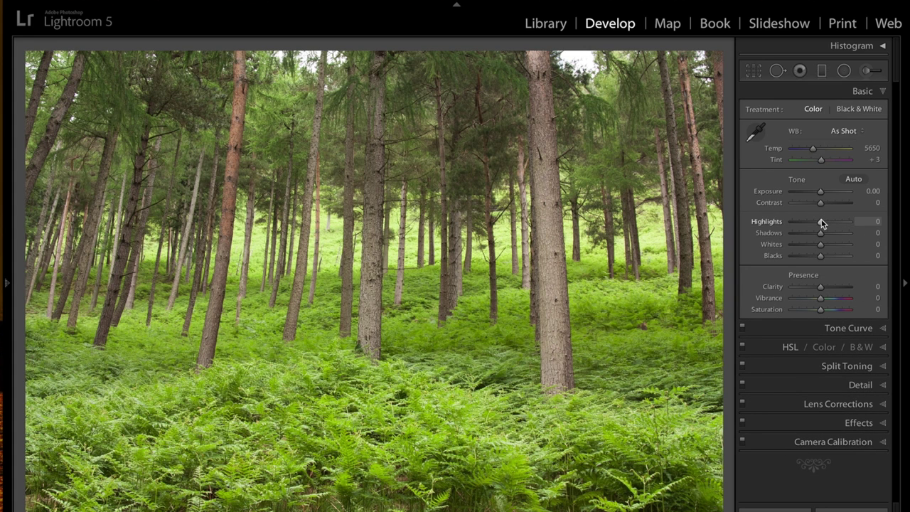
left_click_drag(821, 222, 865, 236)
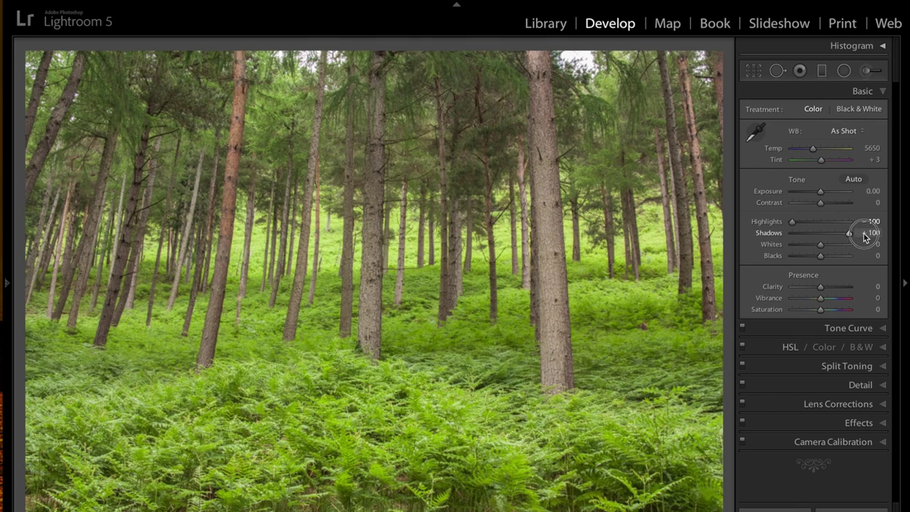
left_click(820, 245, "alt")
left_click_drag(820, 247, 805, 258)
left_click(820, 256, "alt")
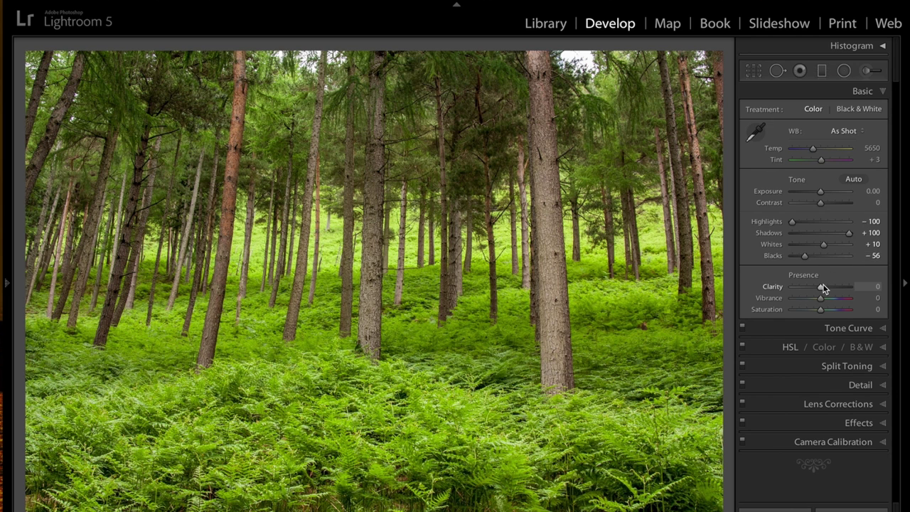
Step: Set the woodland photo's Clarity to +62 and Contrast to +52, and compare it with the unedited version
left_click_drag(822, 288, 841, 292)
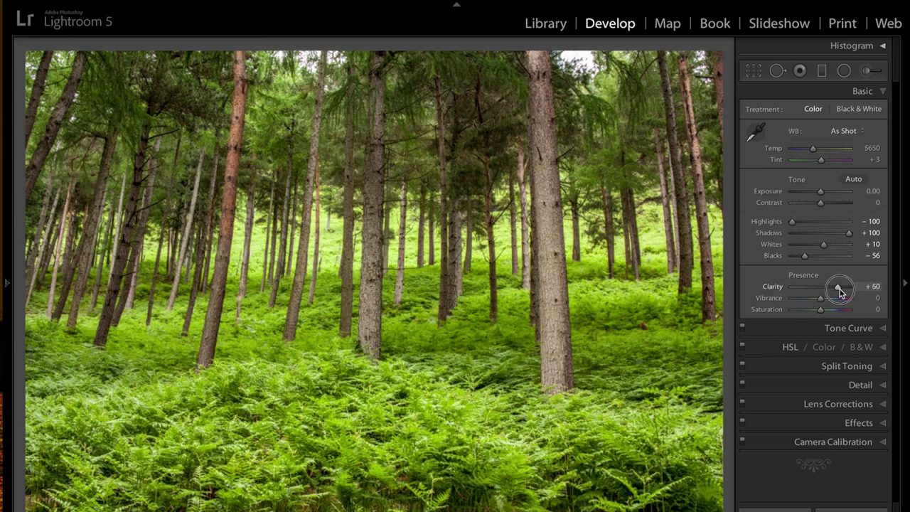
left_click_drag(822, 204, 836, 205)
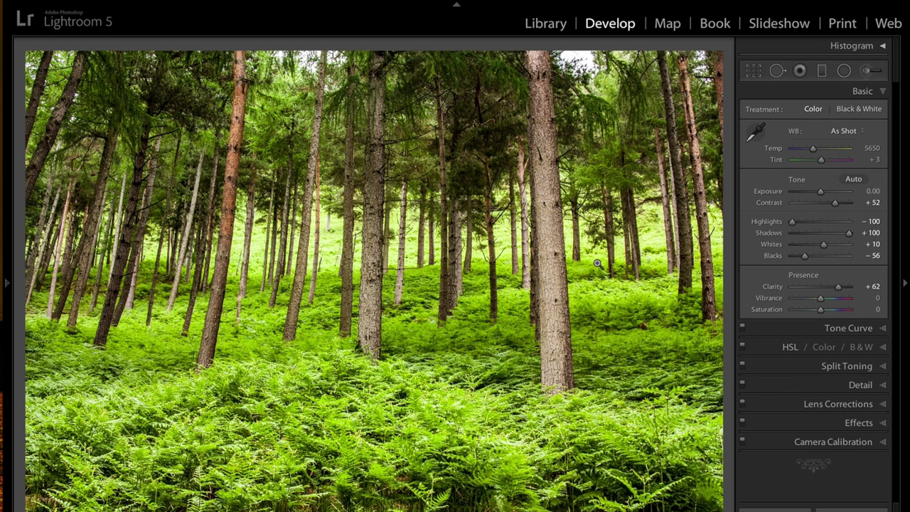
key("backslash")
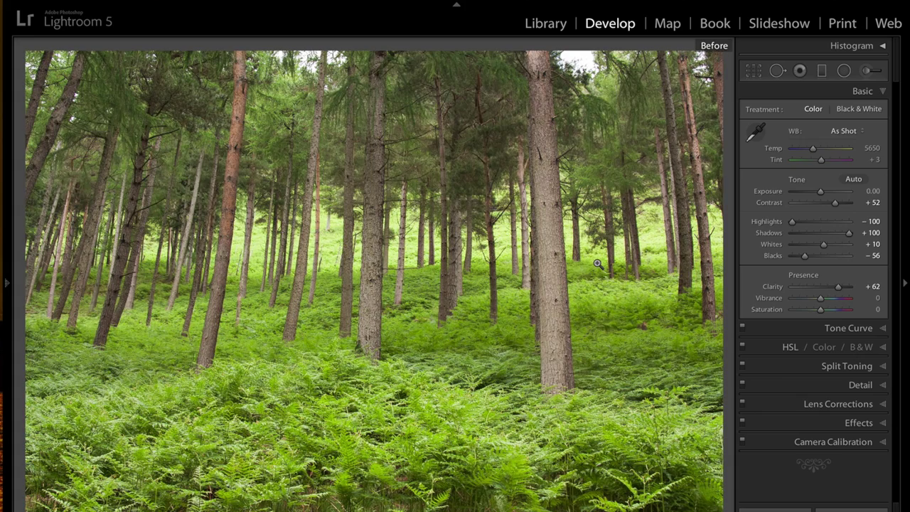
key("backslash")
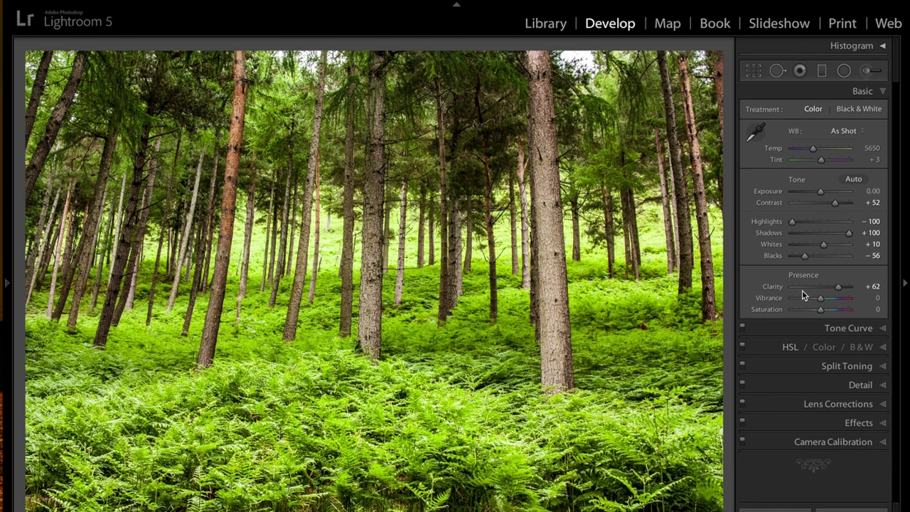
Step: Set the woodland photo's Vibrance to +12 and collapse the Basic adjustments
left_click_drag(821, 299, 825, 299)
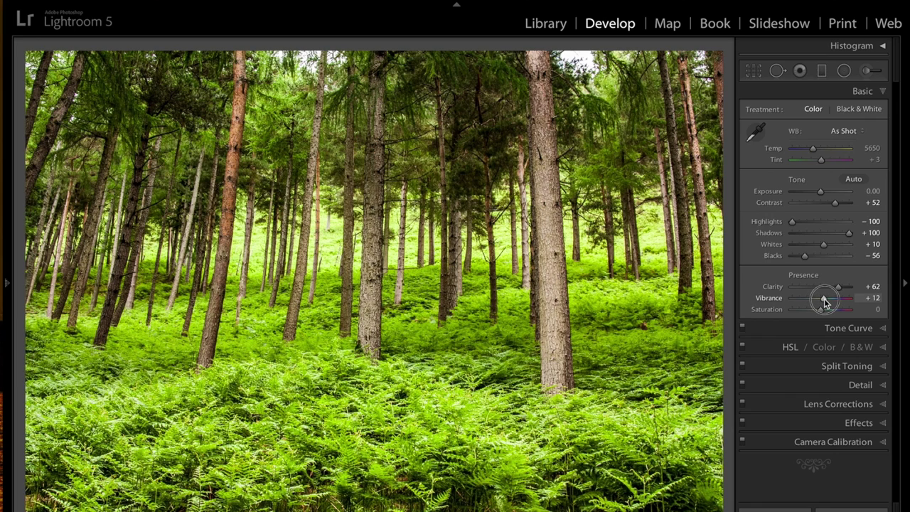
left_click_drag(825, 301, 823, 301)
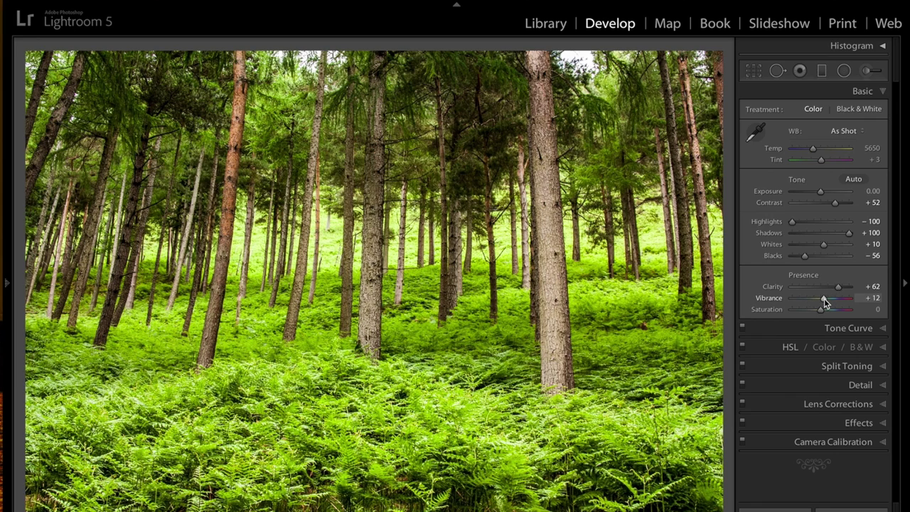
left_click(884, 91)
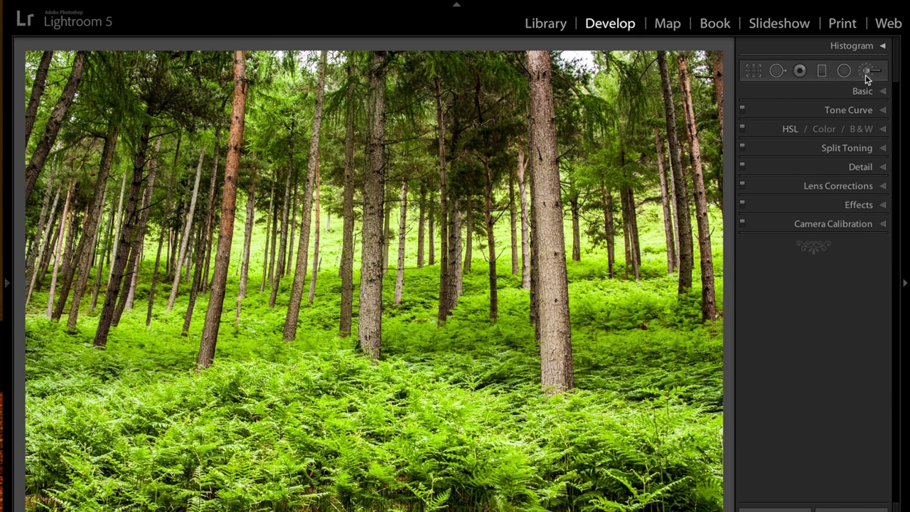
Step: Brush a new Adjustment Brush effect with Exposure 0.99 and brush size 22 over the foreground ferns of the woodland photo
left_click(866, 72)
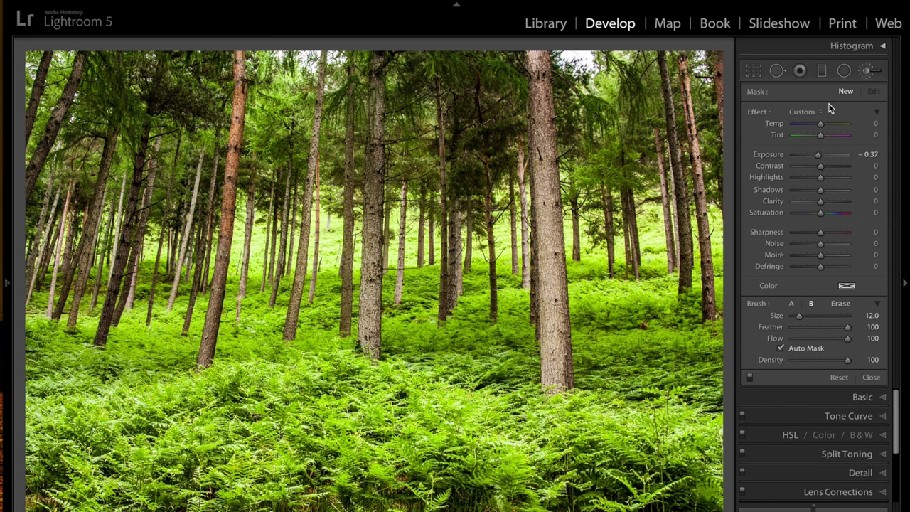
double_click(763, 112)
left_click_drag(821, 157, 828, 158)
scroll(205, 432, "up", 2)
scroll(204, 432, "up", 5)
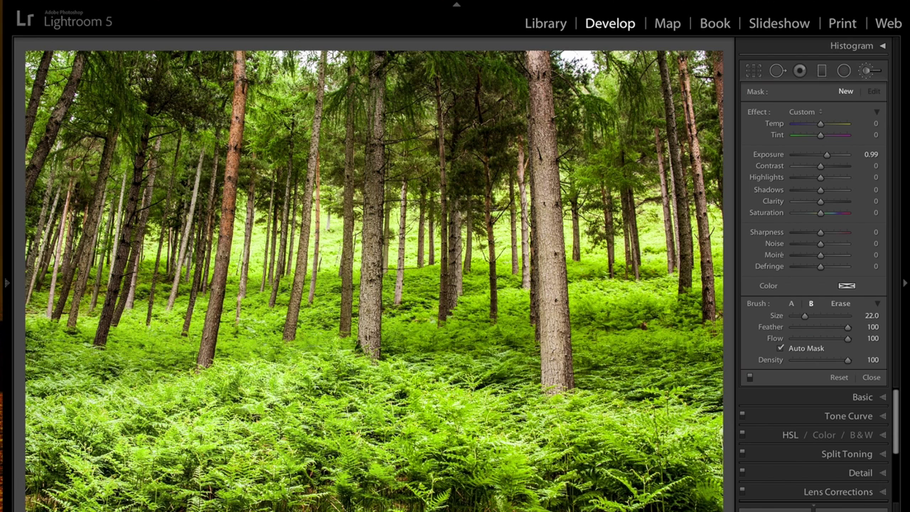
left_click_drag(284, 435, 313, 452)
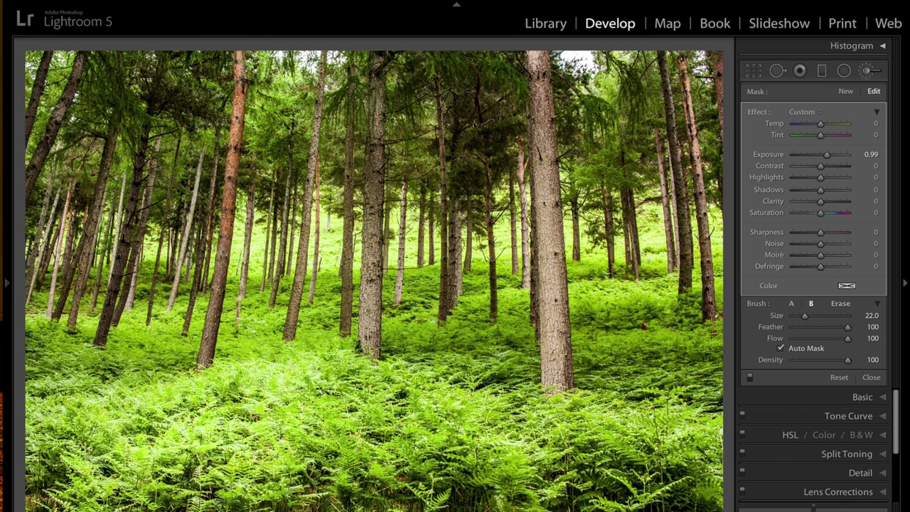
mouse_move(377, 438)
left_mouse_down()
mouse_move(548, 409)
mouse_move(604, 441)
mouse_move(591, 427)
mouse_move(469, 398)
mouse_move(348, 335)
left_mouse_up()
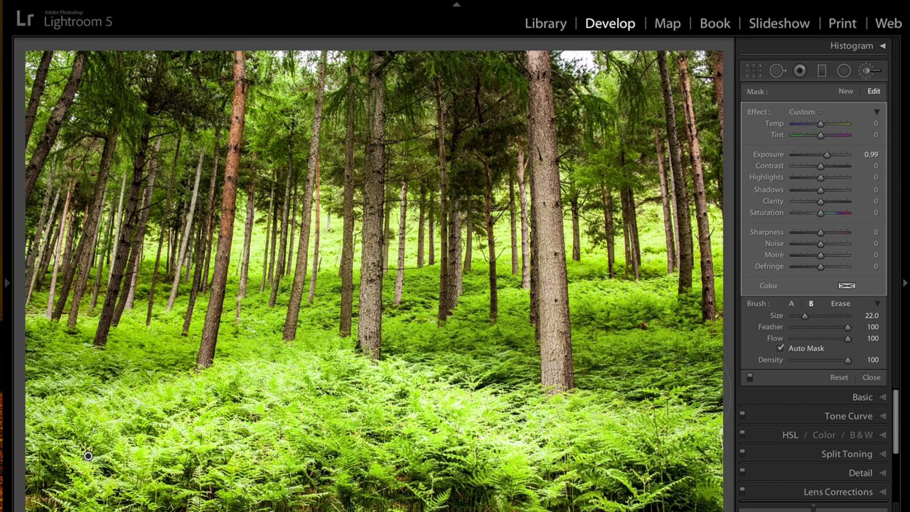
Step: Reduce the Exposure of the brushed foreground ferns to 0.47
left_click(828, 156)
left_click_drag(828, 155, 824, 157)
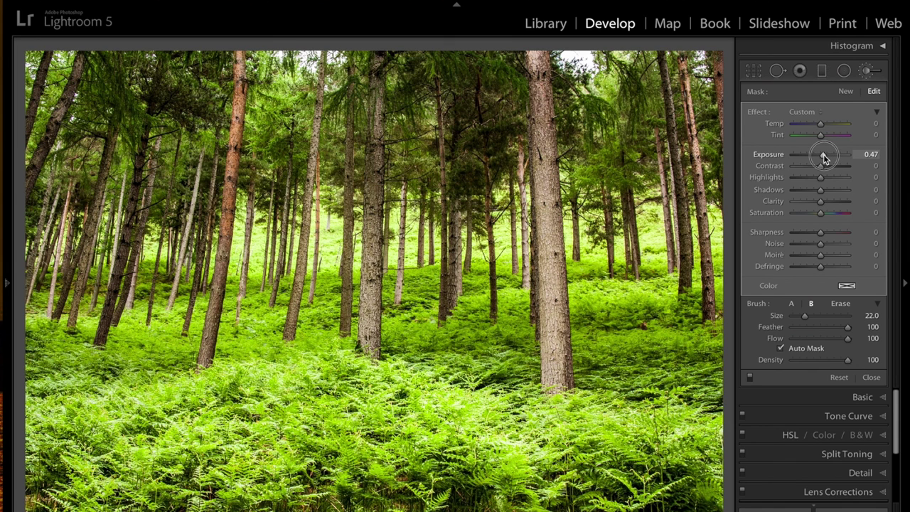
left_click_drag(824, 158, 824, 158)
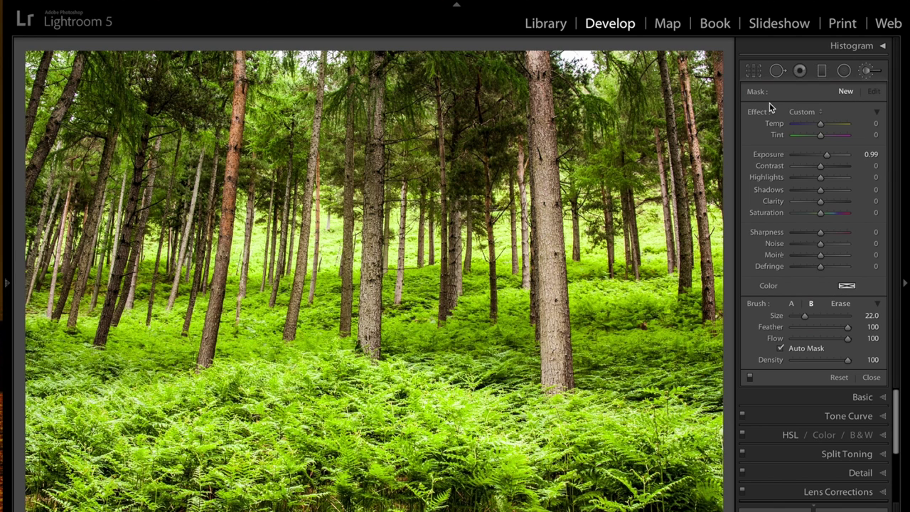
Step: Darken the outer and middle-distance ferns with a second brush adjustment at Exposure -0.69 and size 20, and close the Adjustment Brush
double_click(805, 155)
left_click_drag(821, 157, 816, 157)
left_click(759, 114, "alt")
left_click_drag(821, 154, 817, 155)
key("bracketleft")
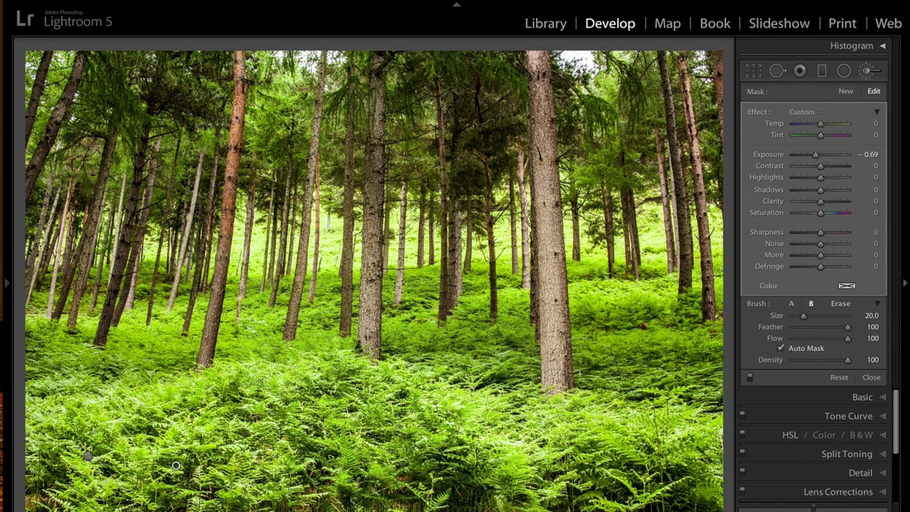
mouse_move(624, 360)
left_mouse_down()
mouse_move(605, 398)
mouse_move(662, 398)
mouse_move(686, 423)
mouse_move(675, 470)
left_mouse_up()
left_click_drag(498, 340, 420, 352)
mouse_move(167, 329)
left_mouse_down()
mouse_move(85, 356)
mouse_move(25, 360)
left_mouse_up()
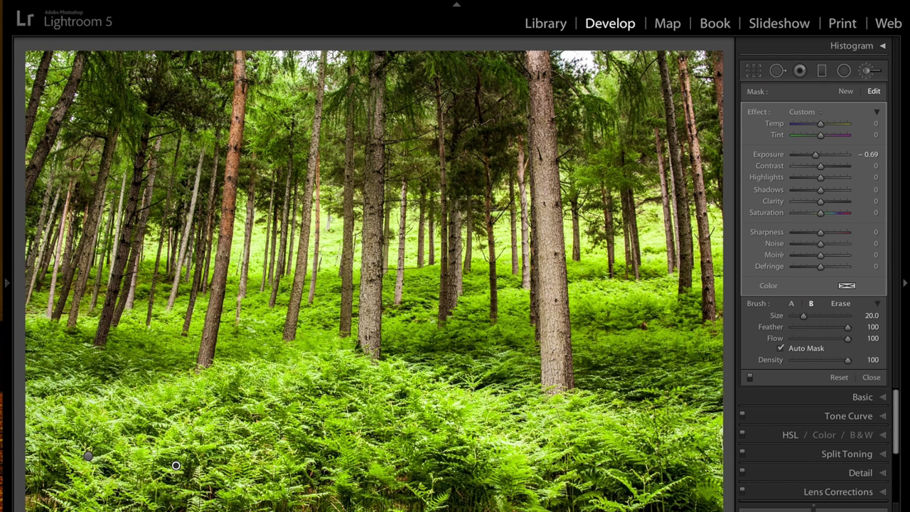
left_click(867, 72)
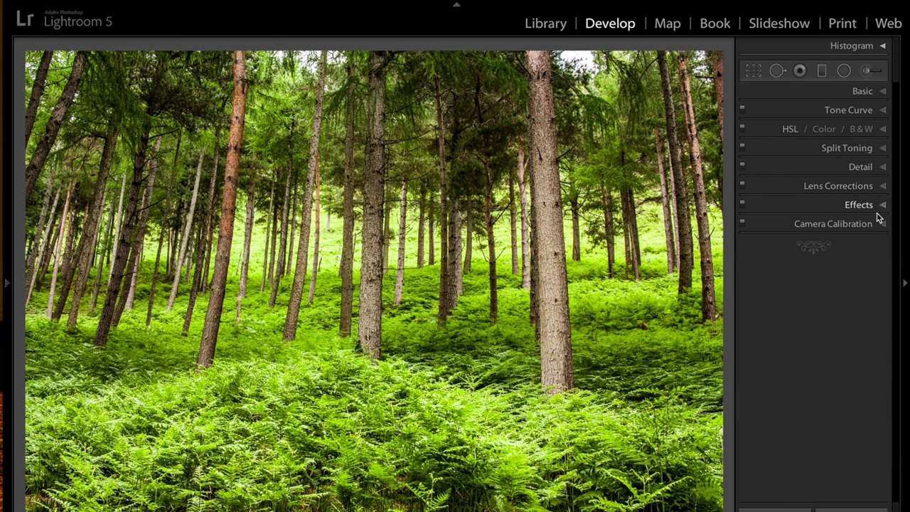
Step: Add a post-crop vignette with an Amount of -22 to the woodland photo, keeping the Highlight Priority style
left_click(886, 205)
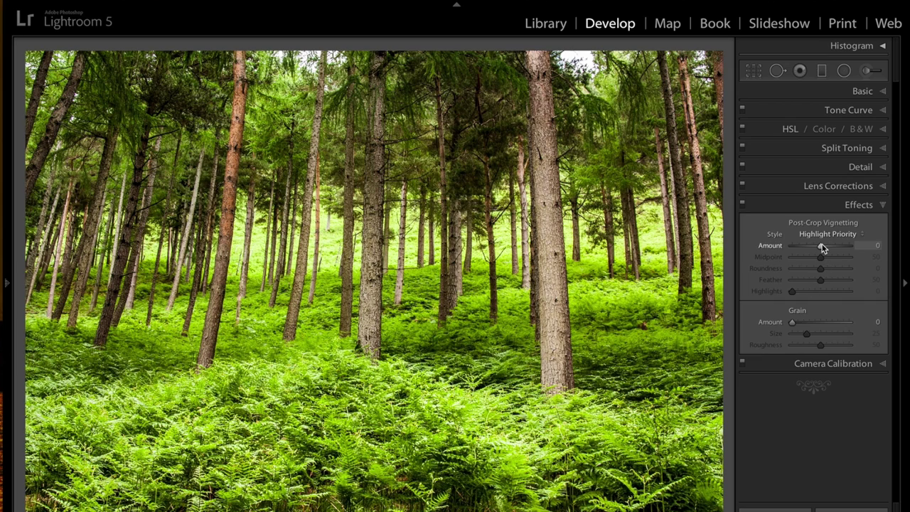
left_click_drag(823, 247, 815, 248)
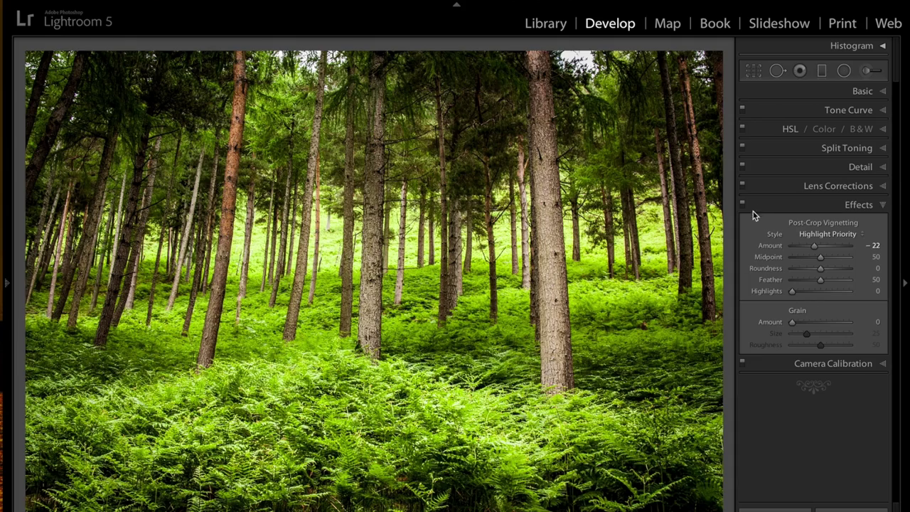
Step: Enlarge the photo view by hiding the adjustment panels, and compare the woodland photo before and after the edits twice
left_click(906, 284)
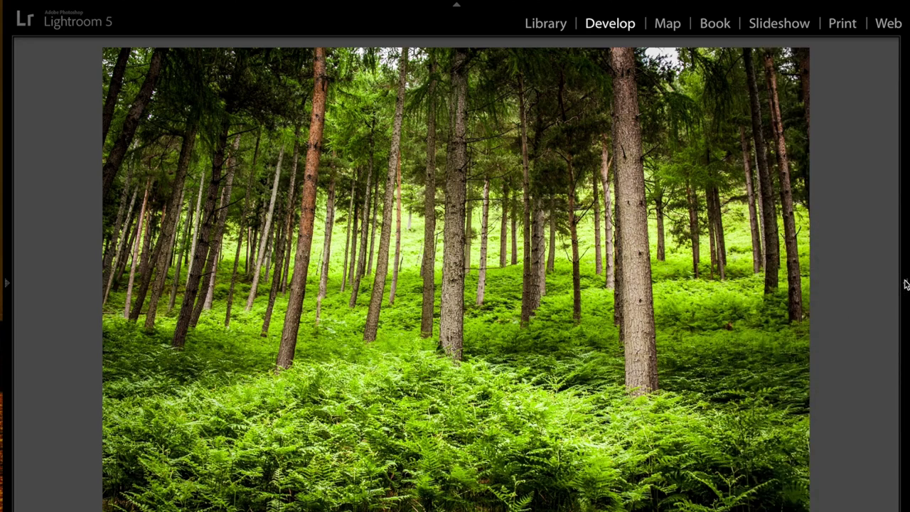
key("backslash")
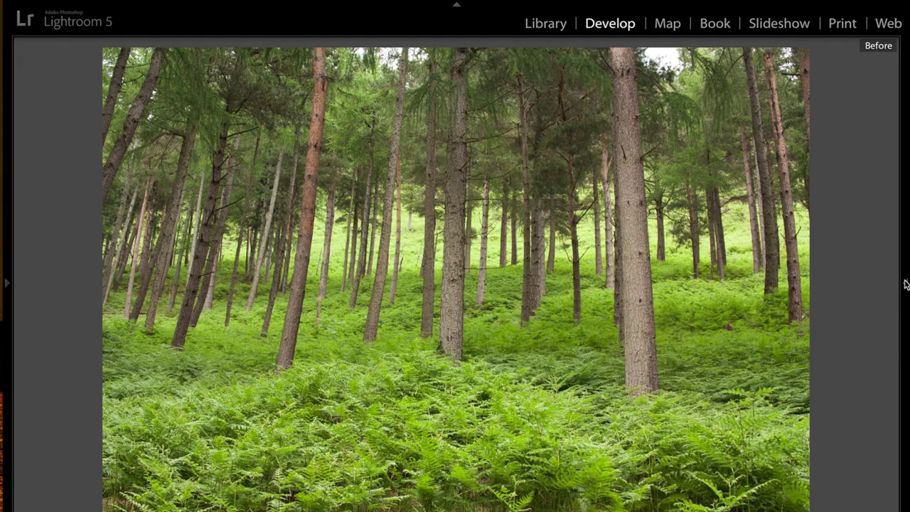
key("backslash")
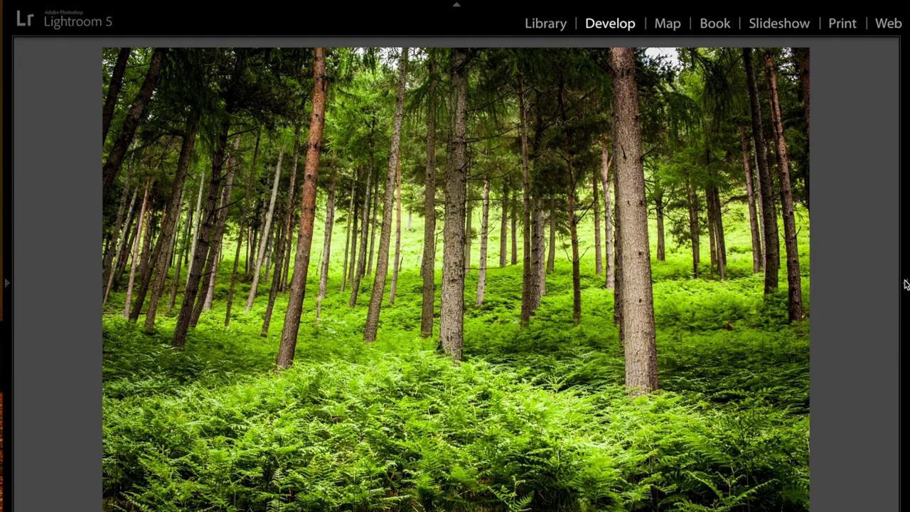
key("backslash")
key("backslash")
Step: Review the two previously edited photos, going back to the lake landscape, and return to the woodland photo
key("Left")
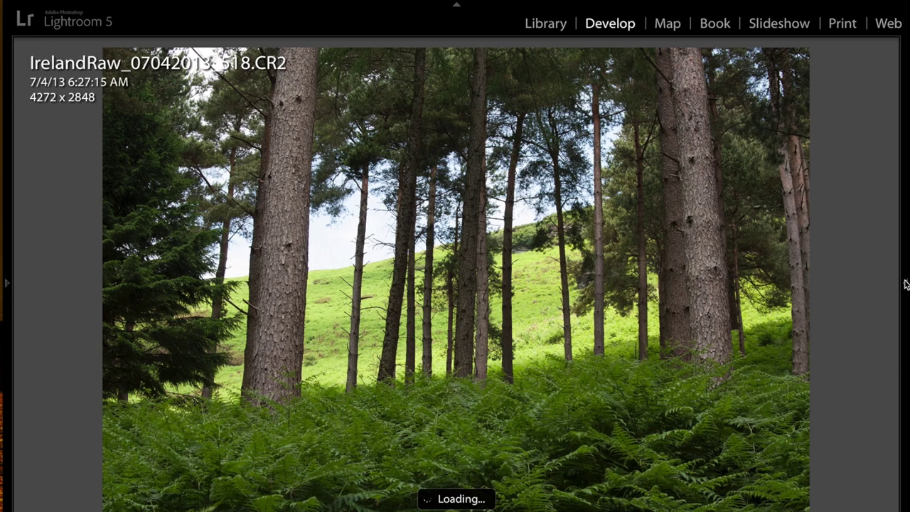
key("Left")
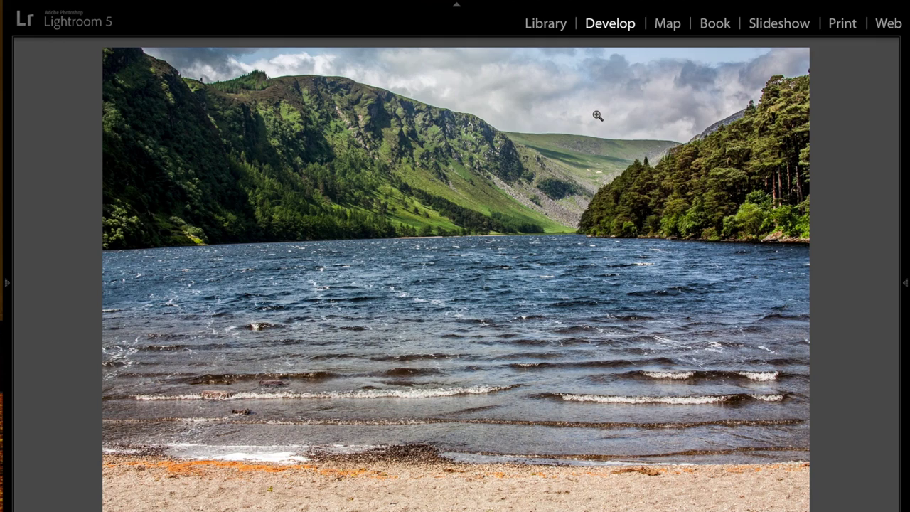
key("Right")
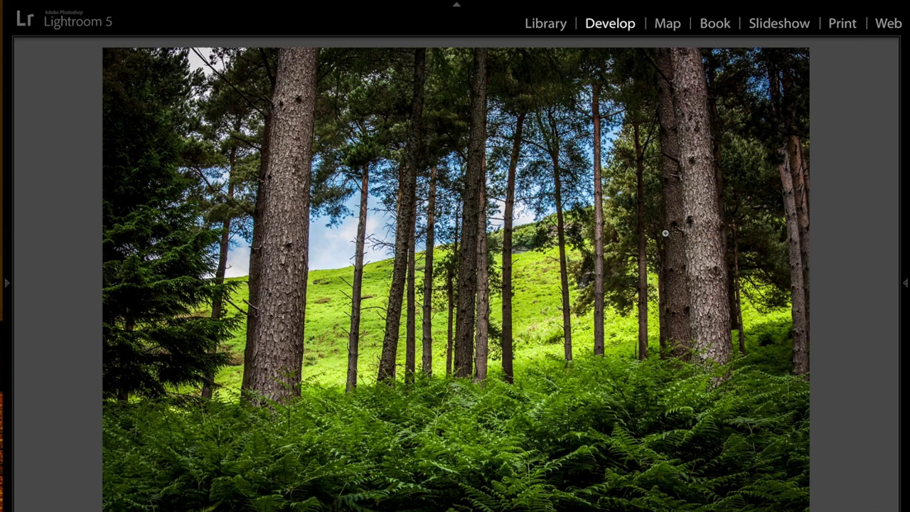
key("Right")
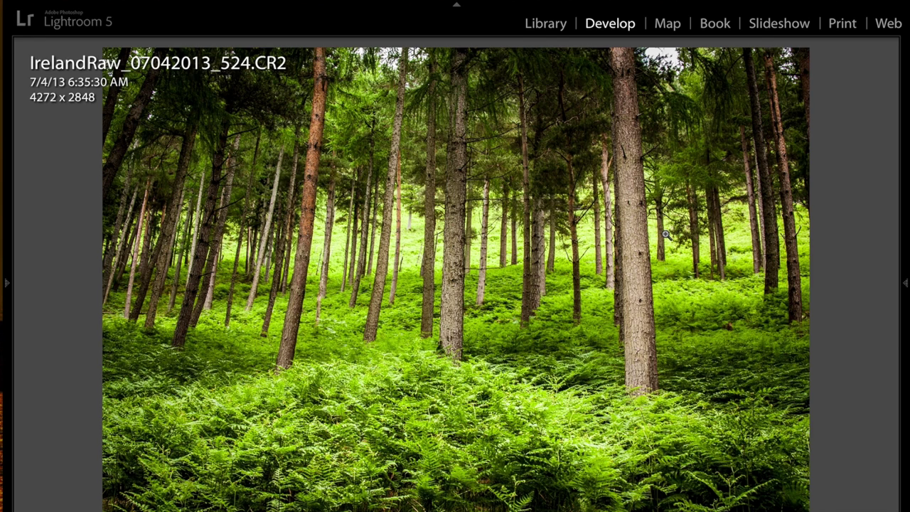